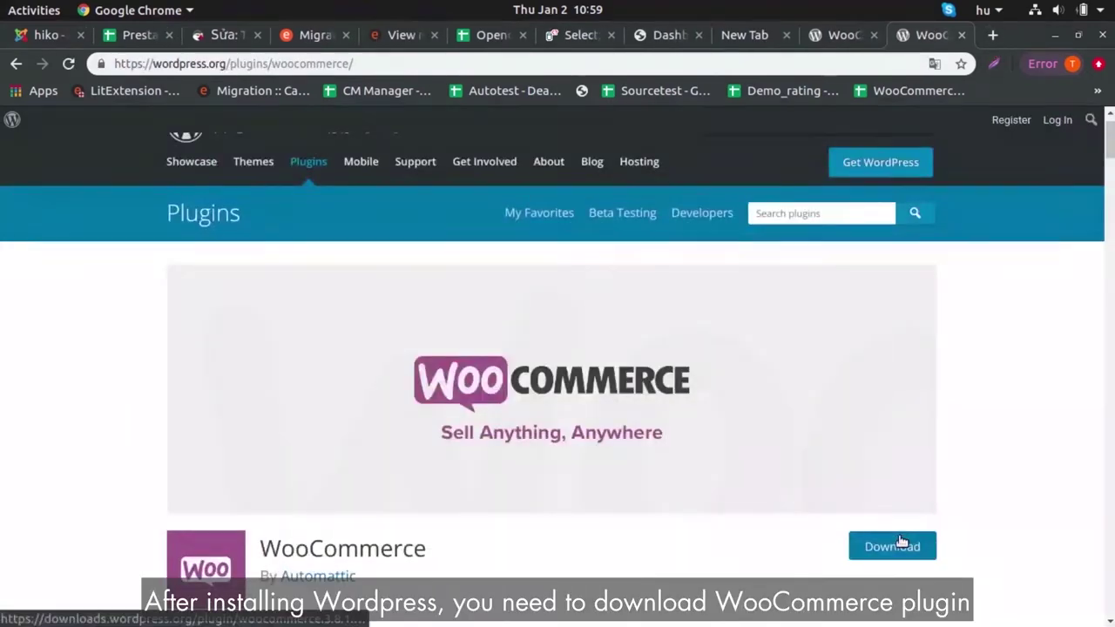
Download the WooCommerce plugin and open the plugin upload form in the WordPress backend.
left_click(900, 544)
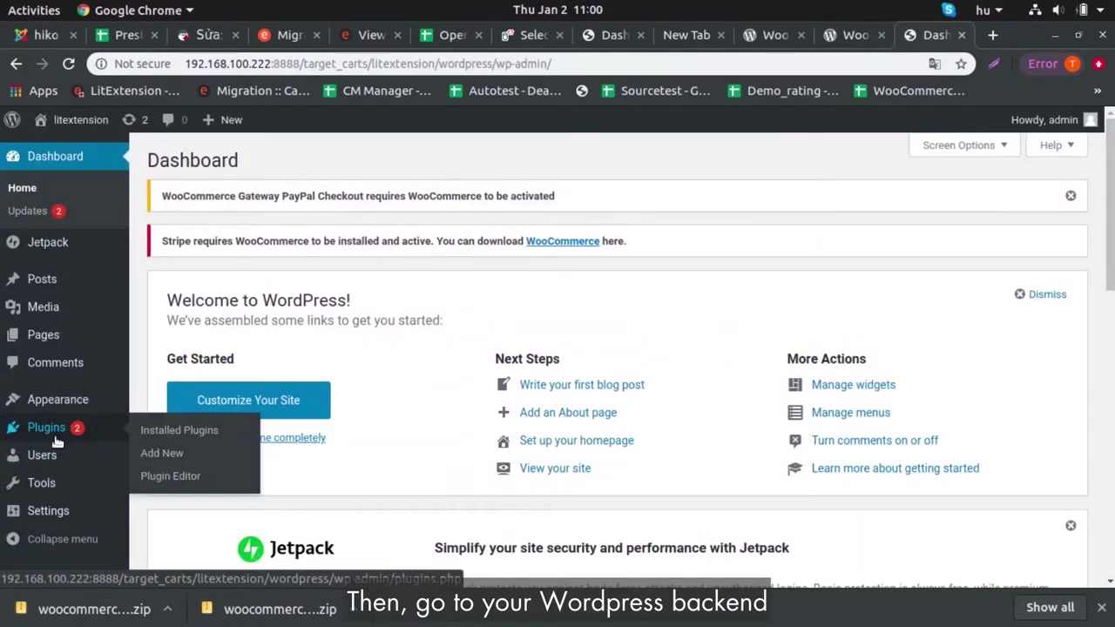
left_click(55, 442)
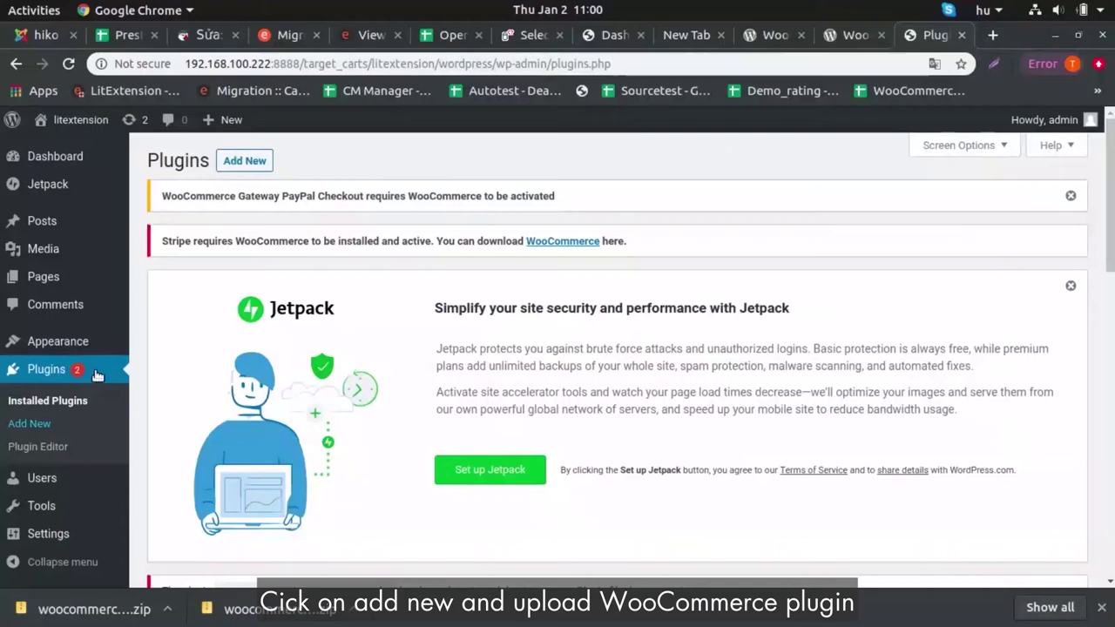
left_click(254, 162)
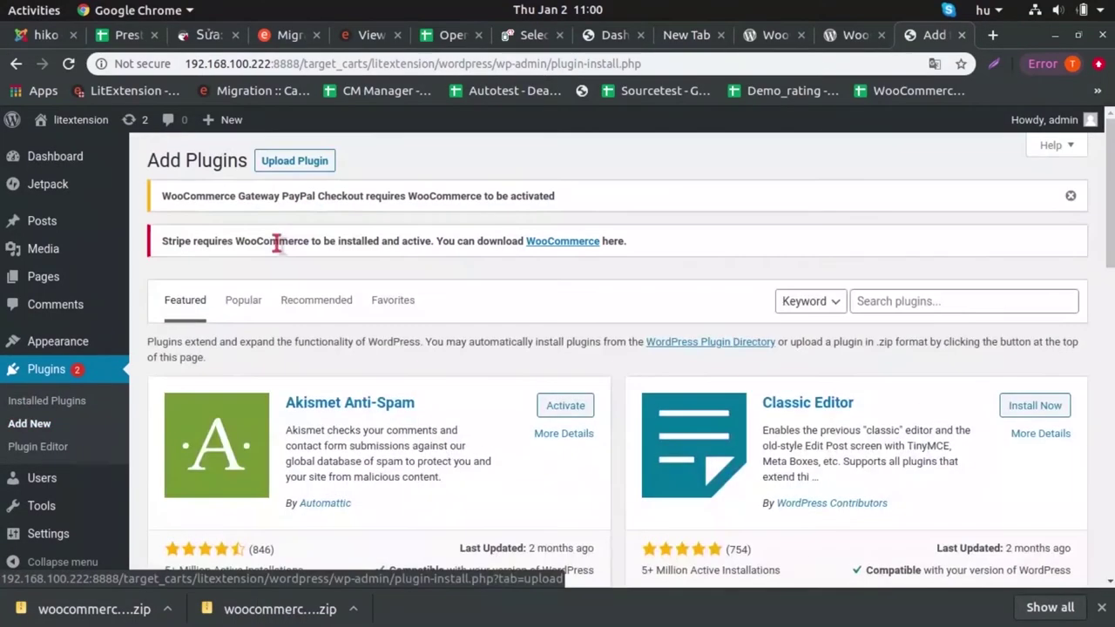
left_click(311, 163)
Choose woocommerce.zip from the Documents folder and install it as a plugin.
left_click(500, 402)
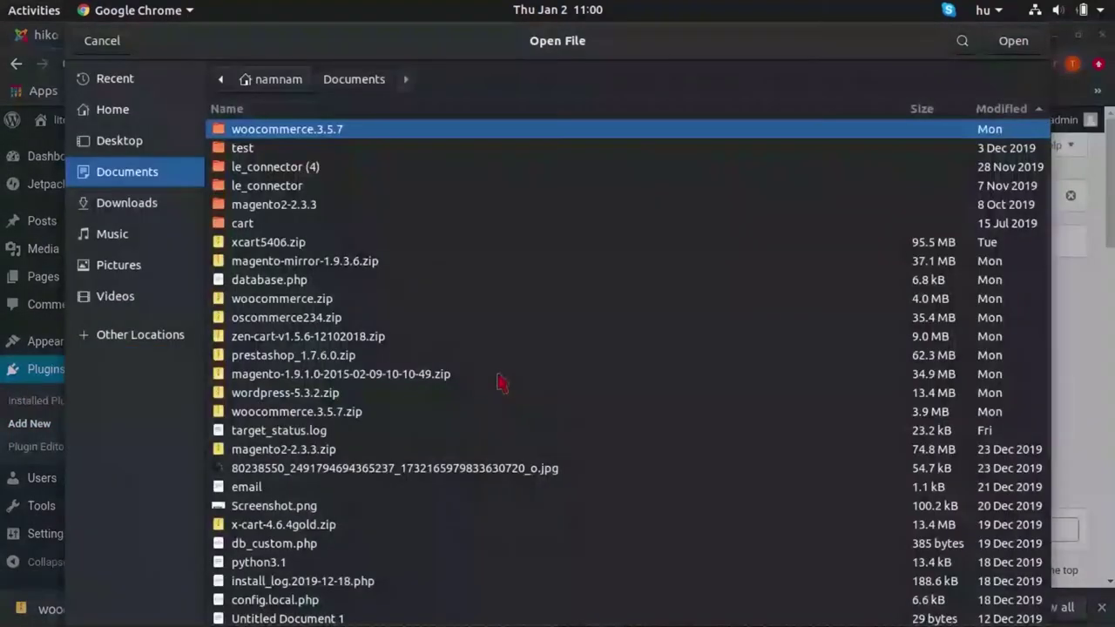
scroll(386, 298, "down", 5)
scroll(294, 250, "up", 6)
left_click(296, 251)
double_click(295, 246)
left_click(723, 406)
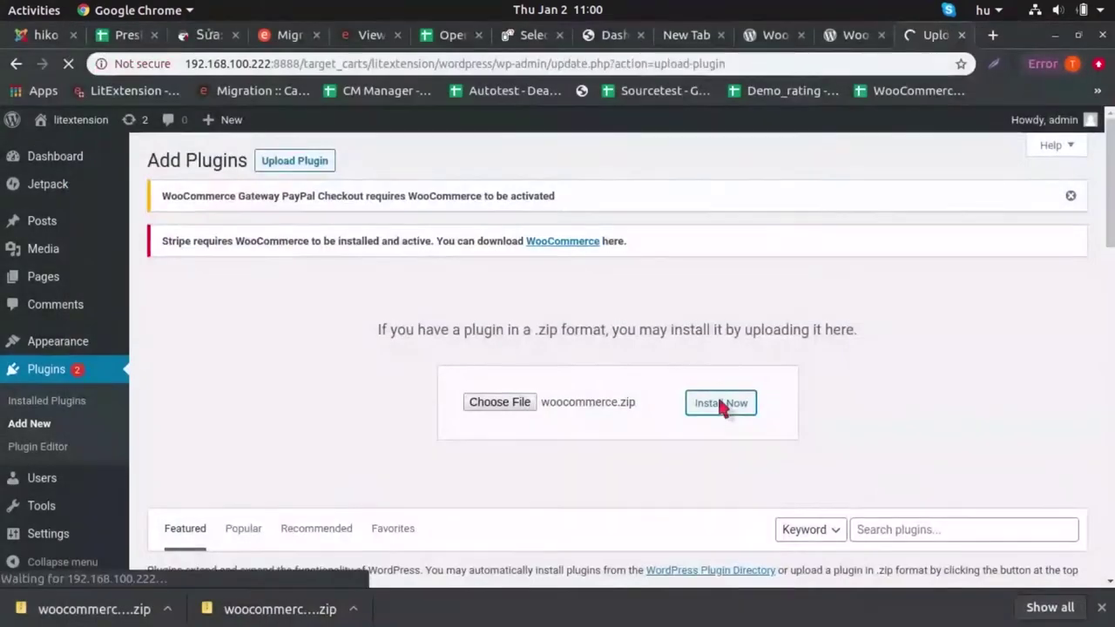
Activate the WooCommerce plugin and open its section in the WordPress backend.
left_click(191, 352)
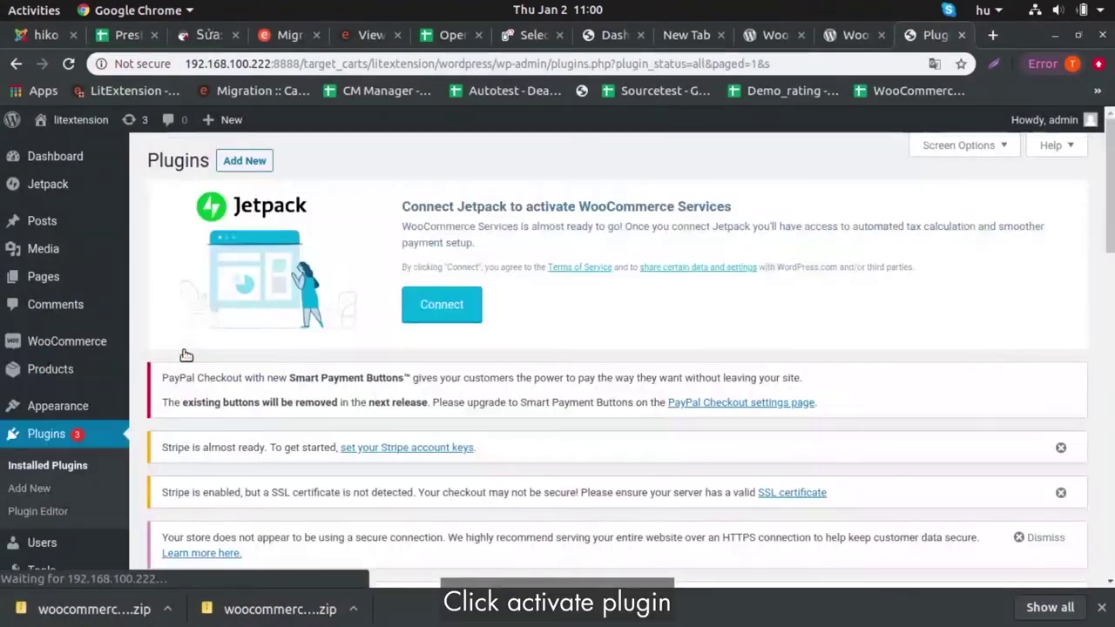
left_click(67, 342)
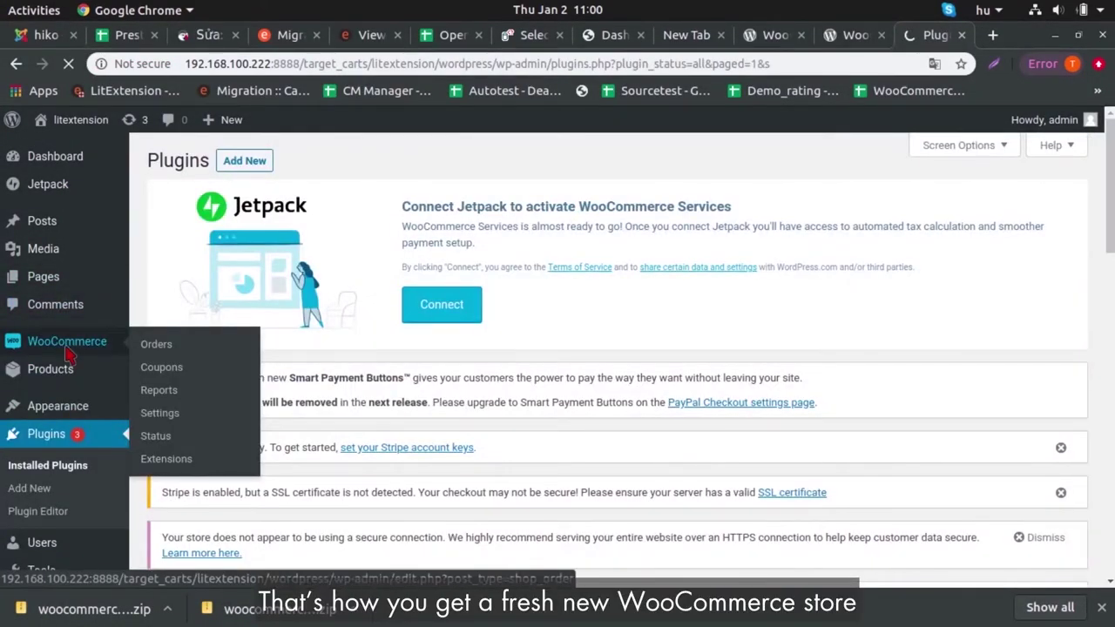
scroll(386, 403, "down", 1)
scroll(610, 349, "down", 3)
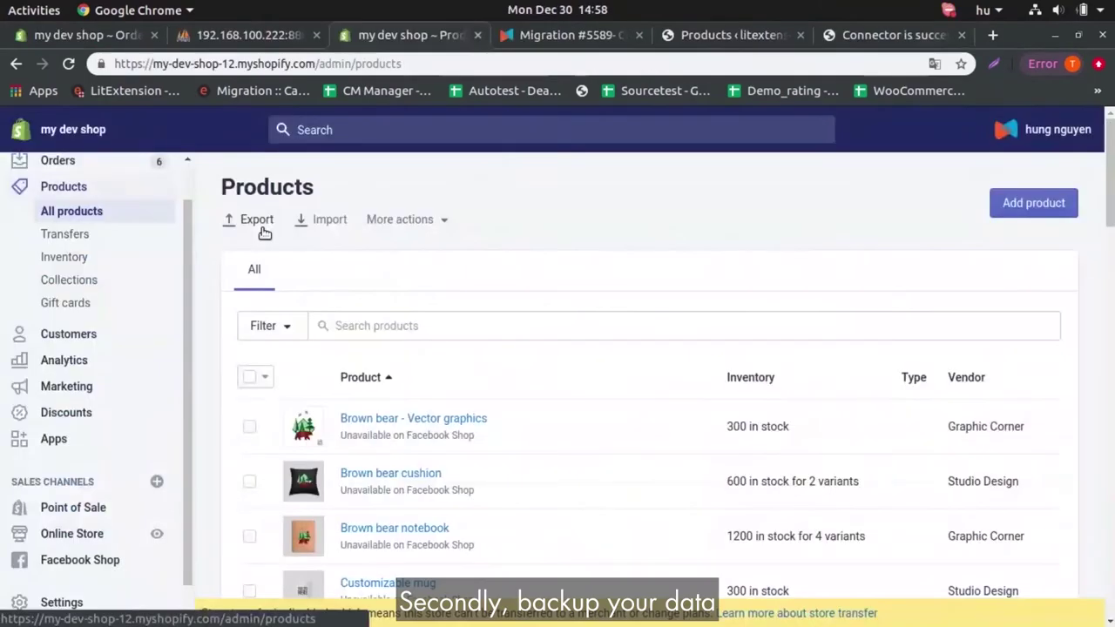
In the Shopify admin, export the products to a plain CSV file.
left_click(184, 217)
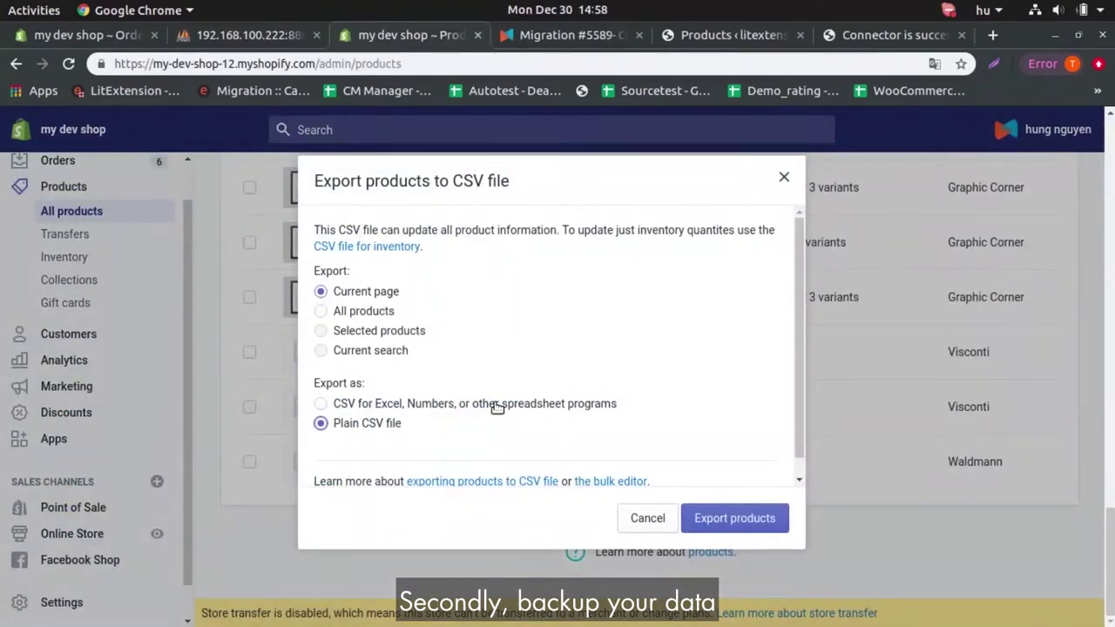
scroll(497, 408, "down", 1)
left_click(705, 517)
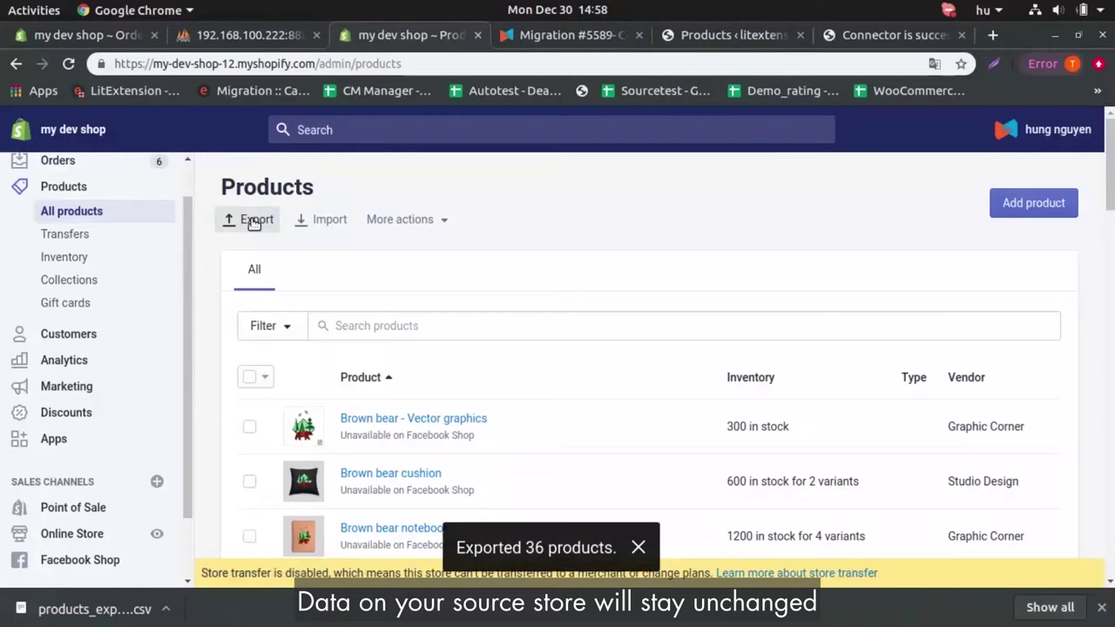
Export the inventory as CSV for spreadsheet programs, once for all variants and once for the current page.
left_click(65, 233)
left_click(83, 280)
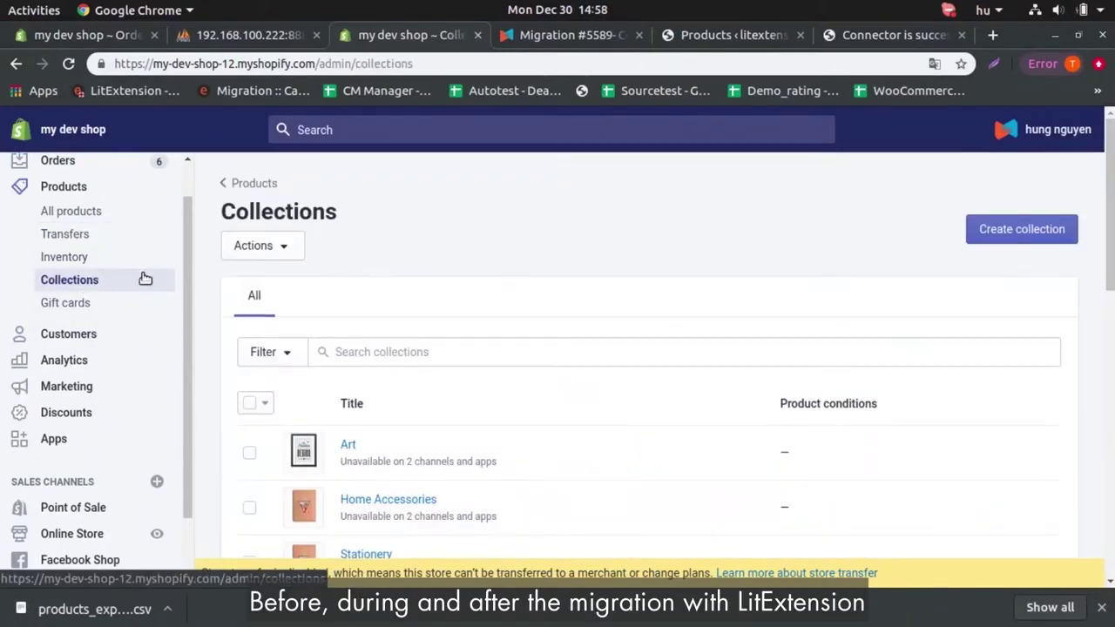
left_click(70, 257)
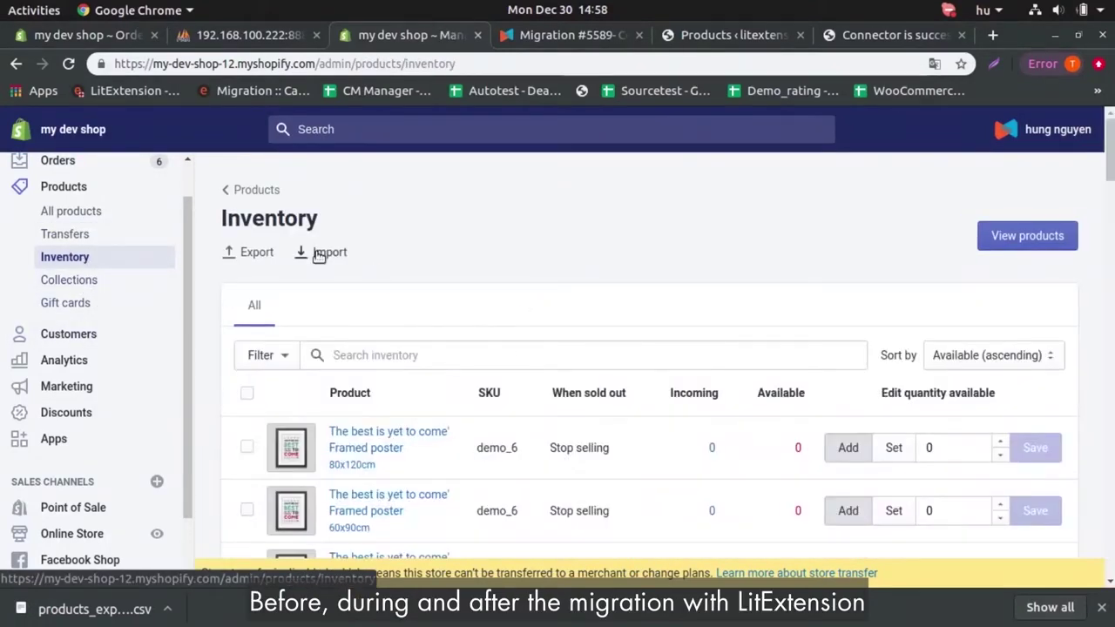
left_click(257, 252)
left_click(354, 307)
left_click(719, 541)
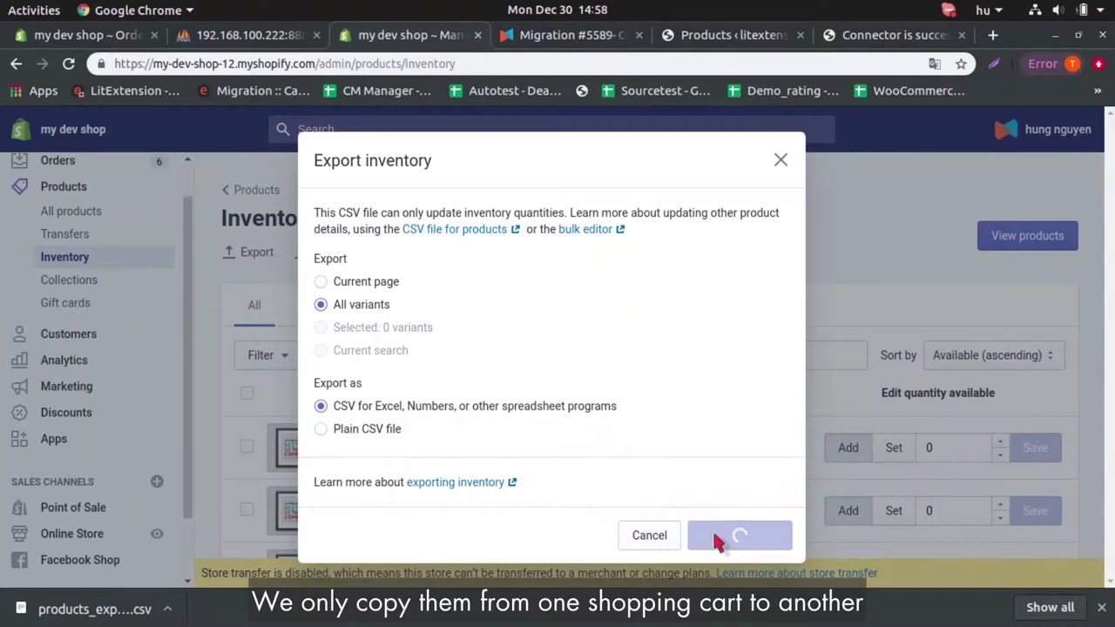
left_click(257, 251)
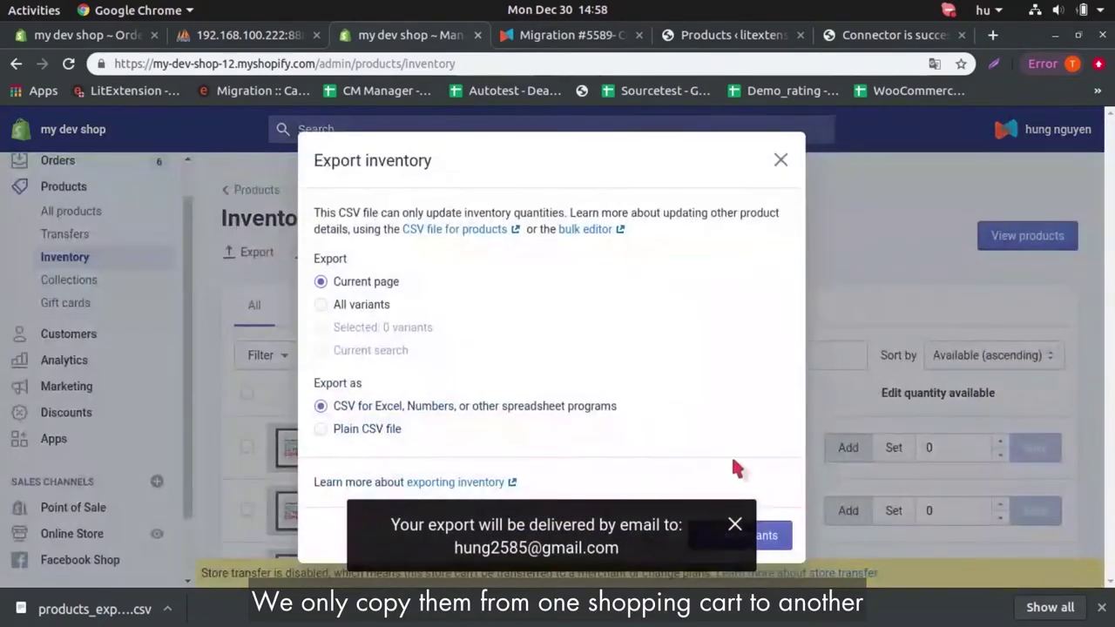
left_click(768, 536)
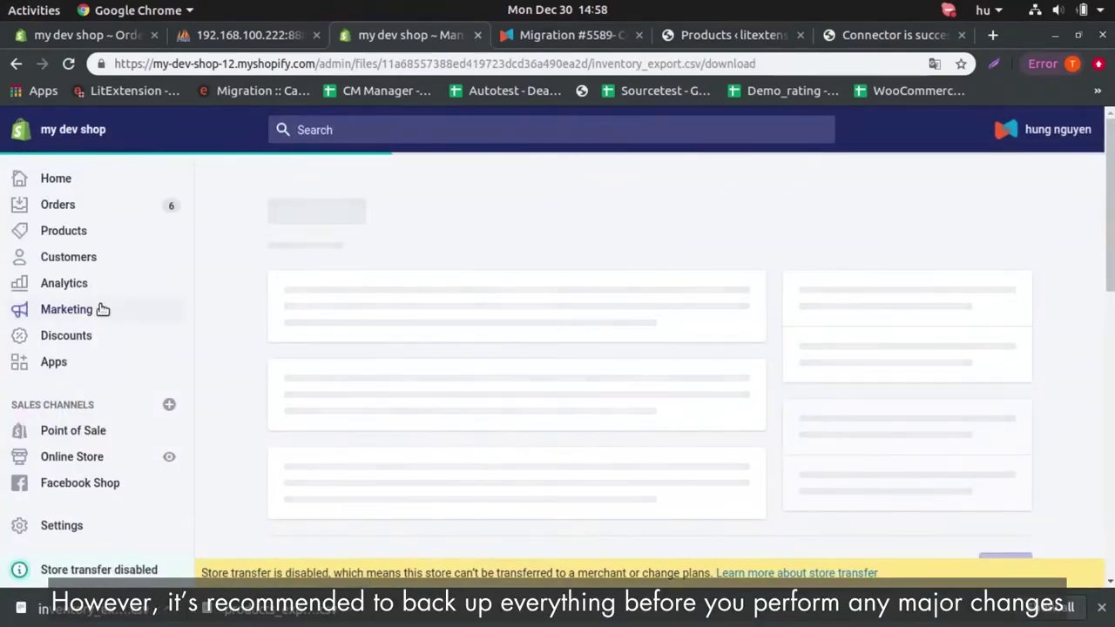
Export all customers as CSV for spreadsheet programs and repeat the customer export.
left_click(94, 260)
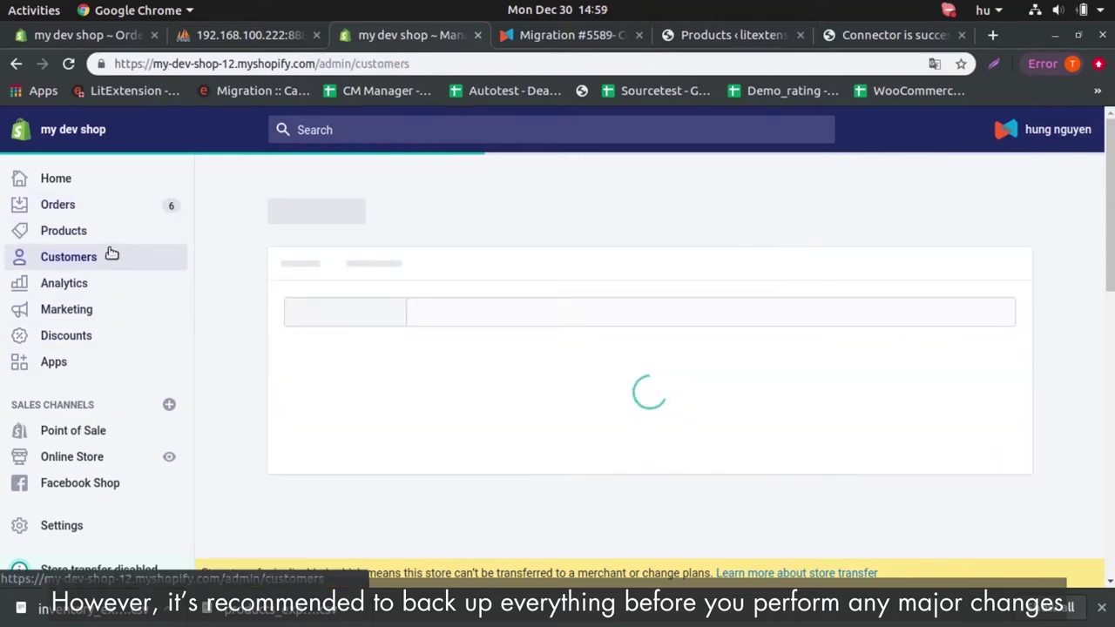
left_click(433, 225)
left_click(366, 270)
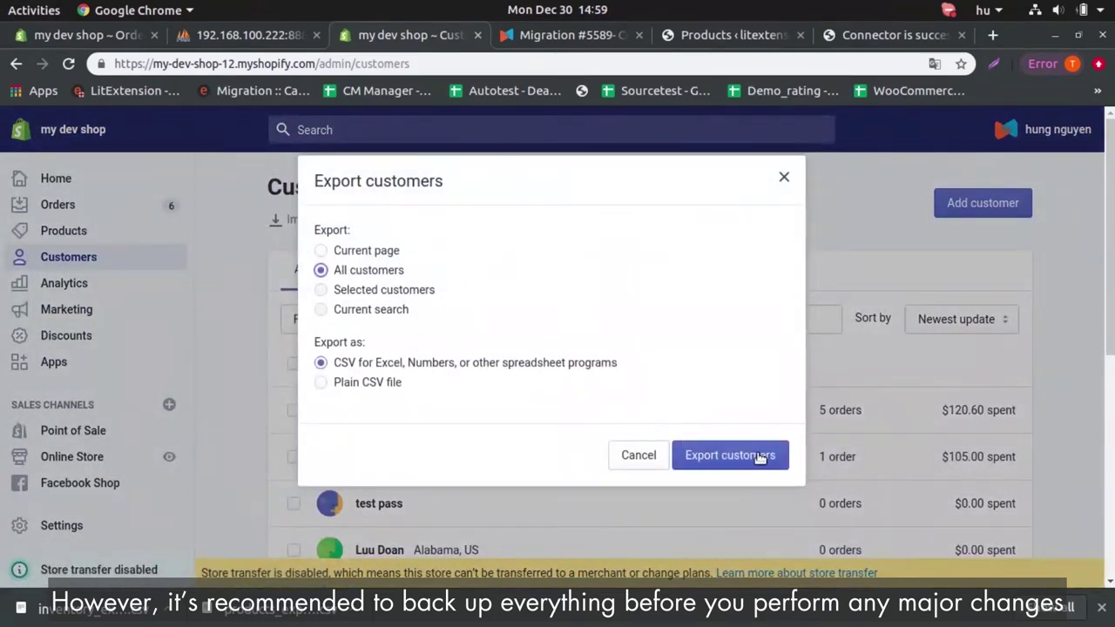
left_click(731, 455)
left_click(424, 220)
left_click(722, 451)
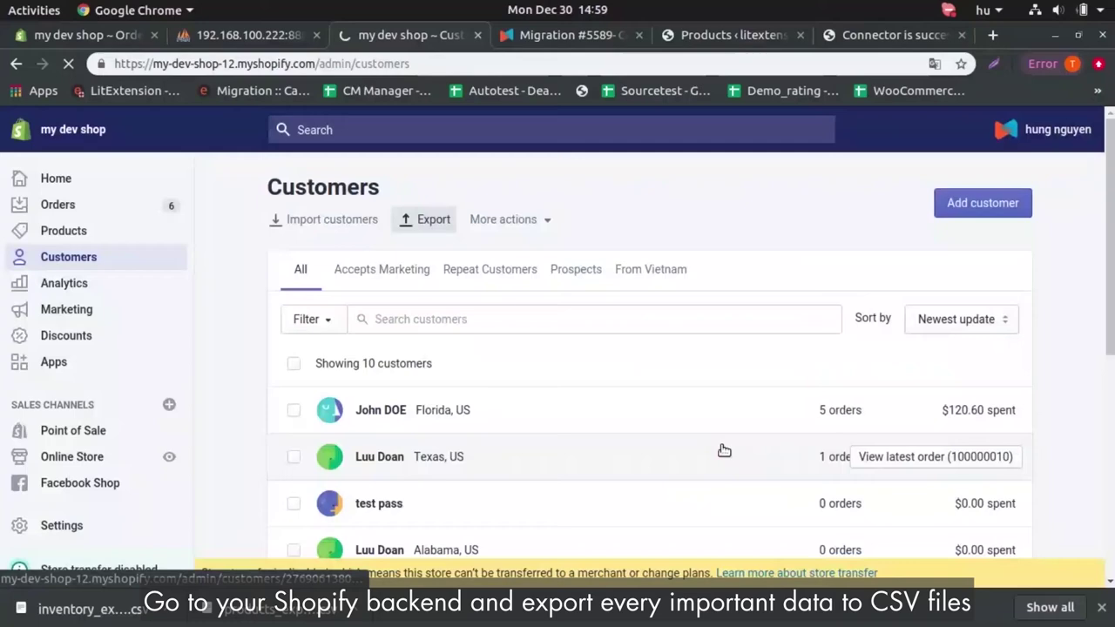
Export the store's orders from the full orders list.
left_click(82, 214)
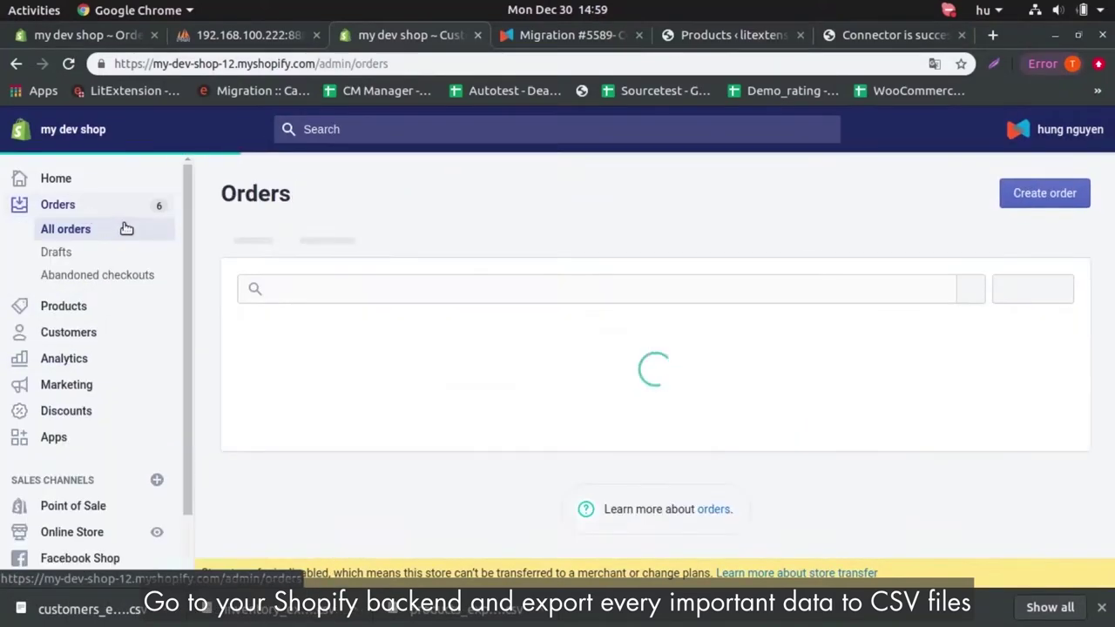
left_click(228, 227)
left_click(745, 494)
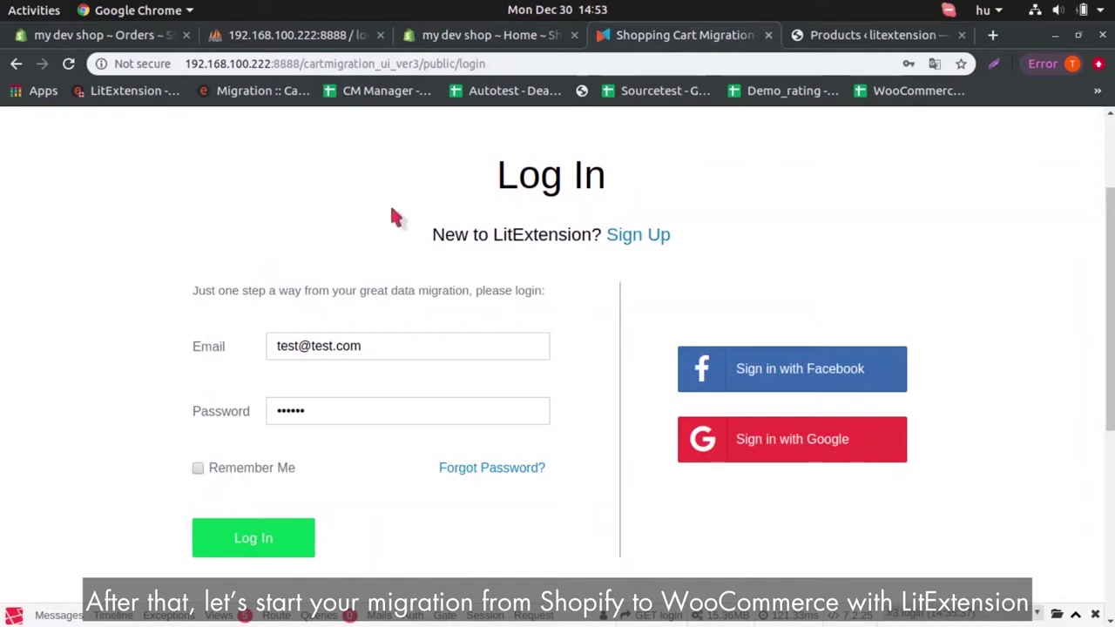
Log in to LitExtension and create a new migration with Shopify as the source cart type.
left_click(265, 549)
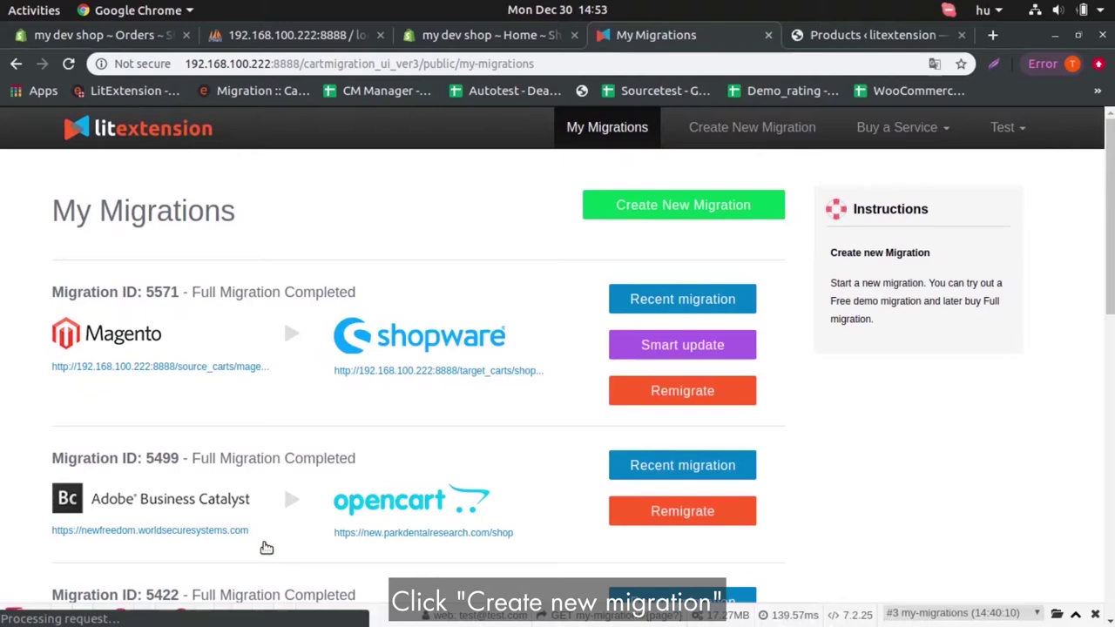
left_click(719, 214)
left_click(493, 381)
type("sh")
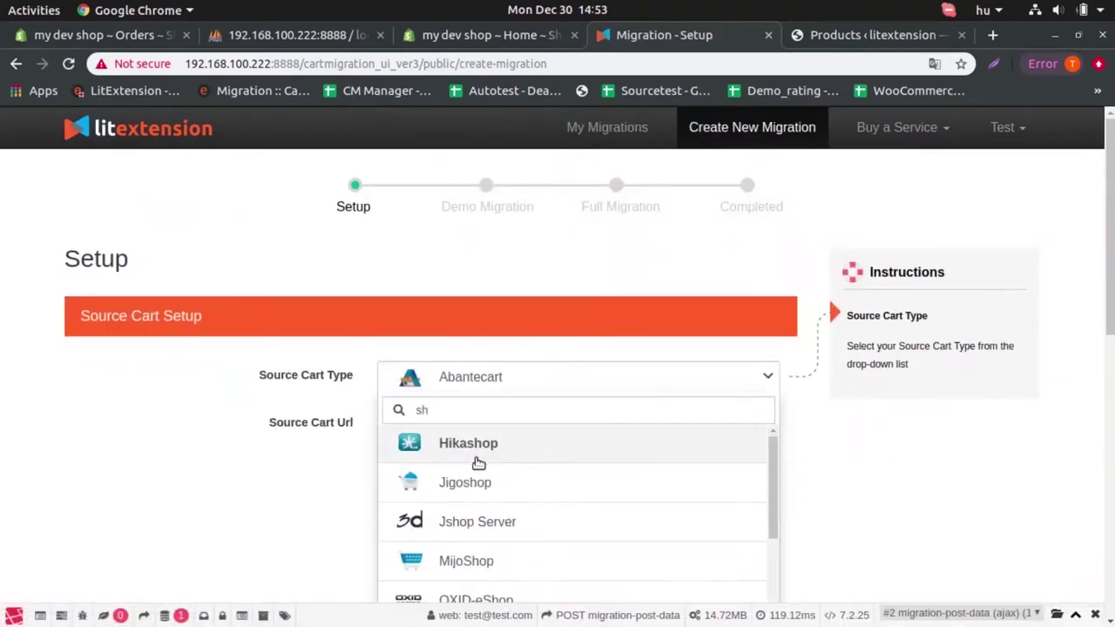
left_click(497, 542)
left_click(503, 422)
left_click(456, 37)
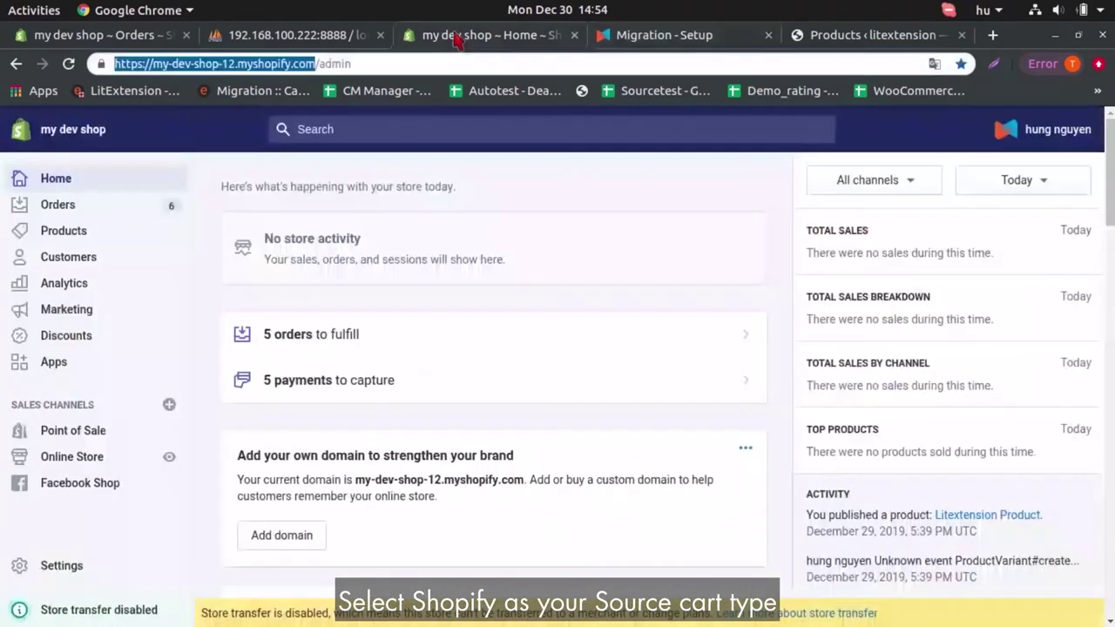
key("ctrl+c")
left_click(688, 34)
key("ctrl+v")
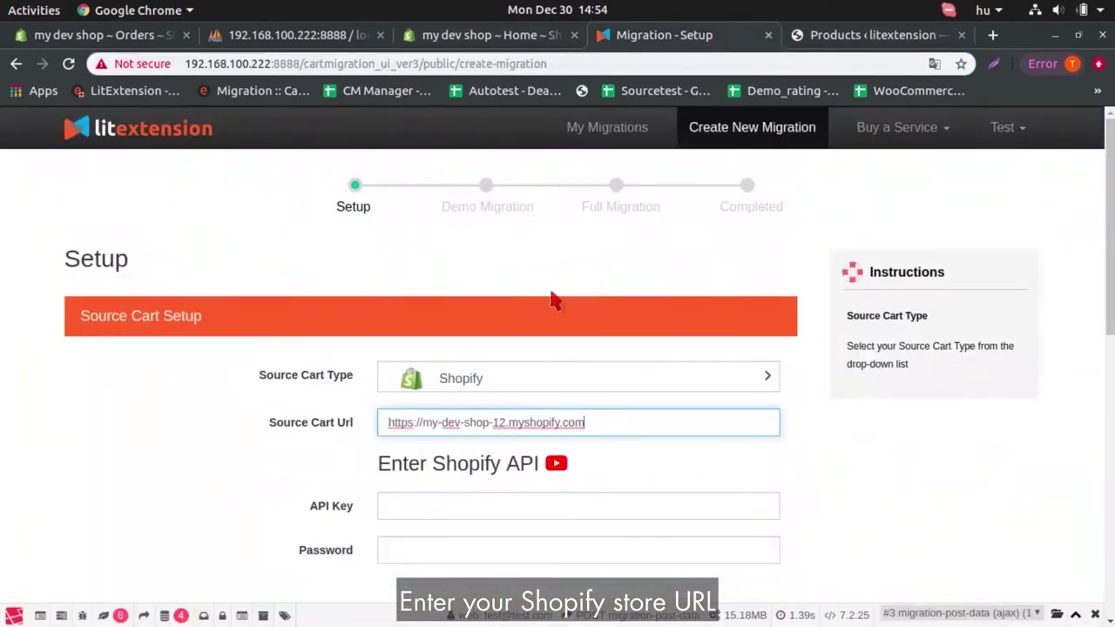
Copy the API key of the Shopify private app migrationwoo into the source cart's API Key field.
left_click(436, 507)
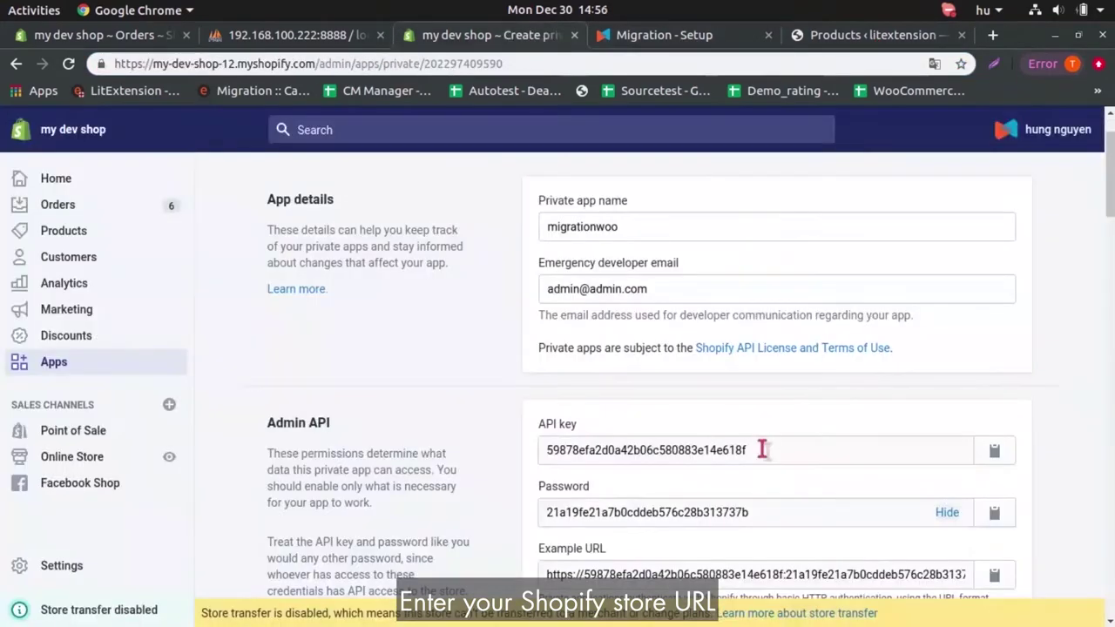
left_click_drag(759, 448, 541, 445)
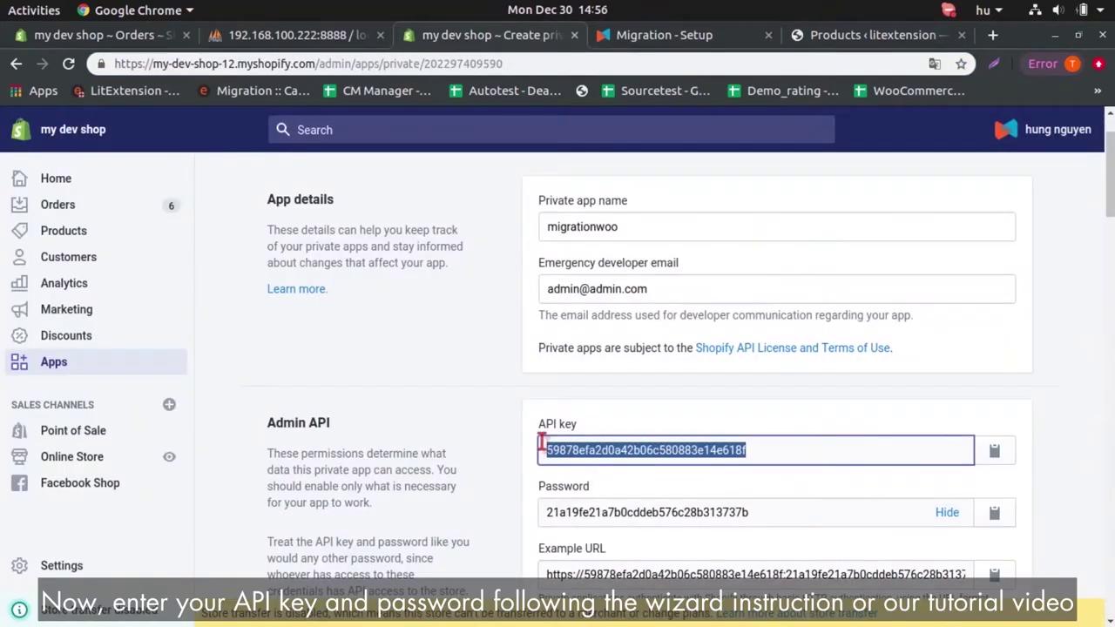
key("ctrl+c")
left_click(671, 36)
key("ctrl+v")
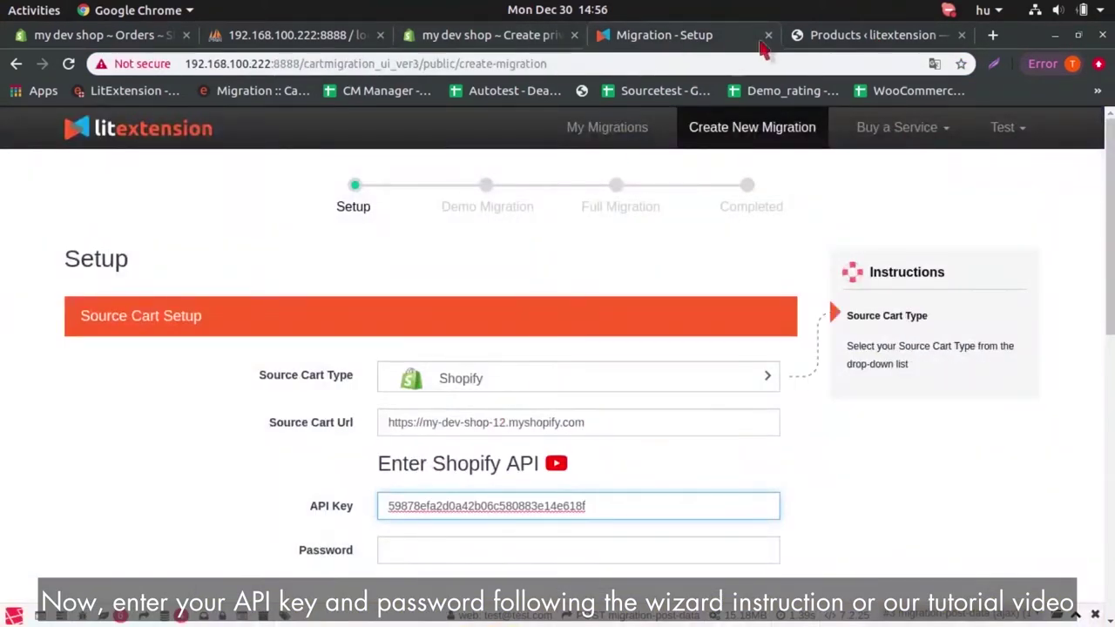
Copy the Shopify private app's password into the source cart's Password field.
left_click(455, 39)
left_click_drag(764, 514, 568, 501)
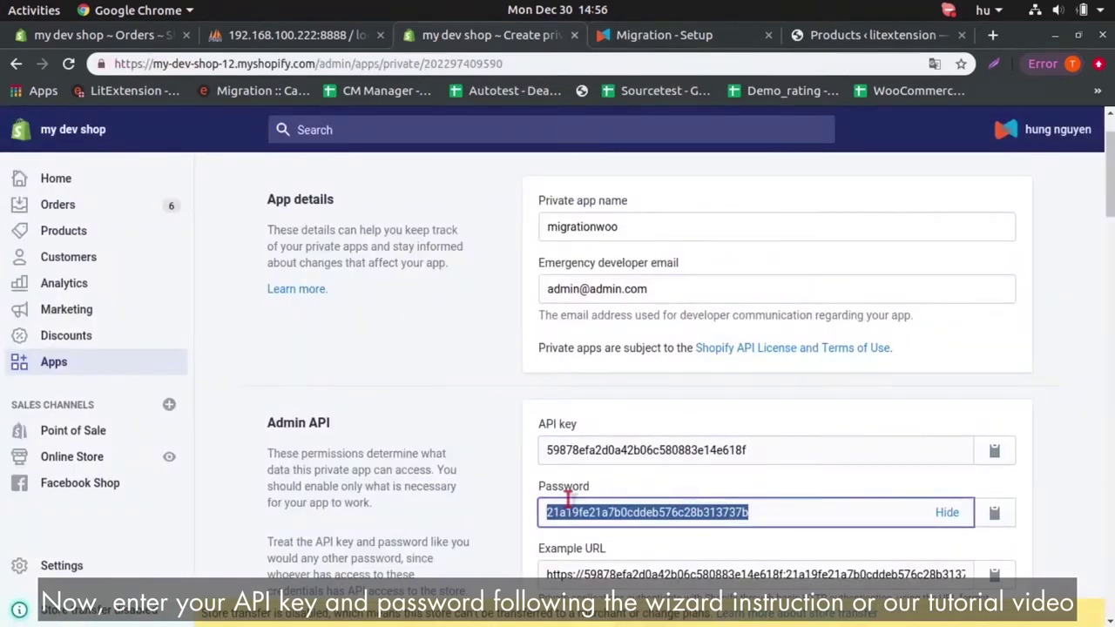
key("ctrl+c")
left_click(664, 34)
left_click(493, 550)
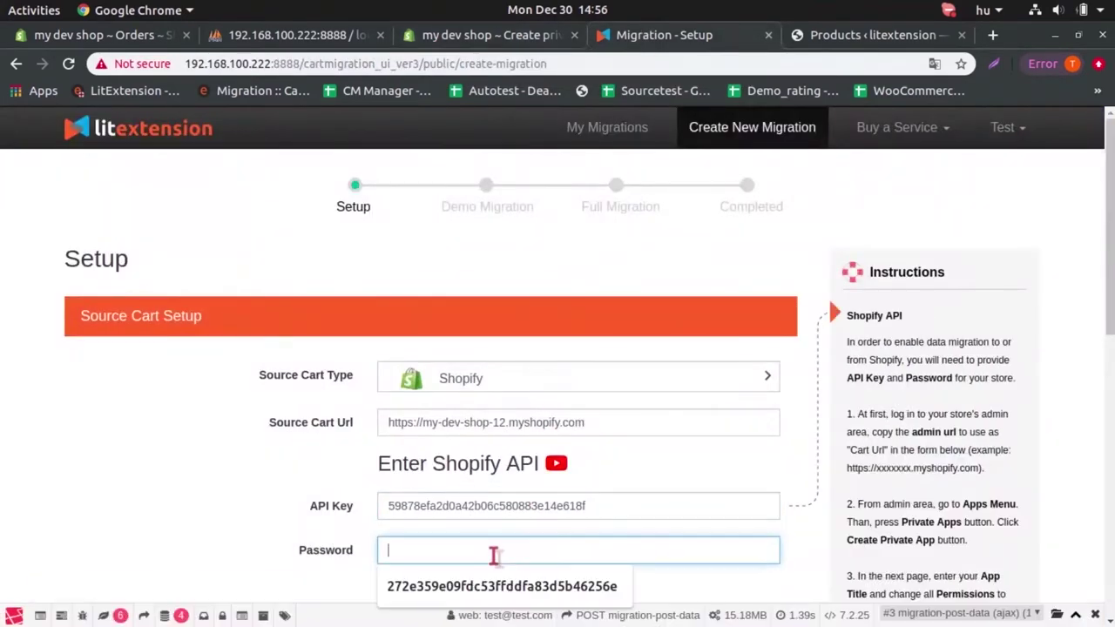
key("ctrl+v")
Select Woocommerce as the target cart type in the target cart setup.
scroll(161, 450, "down", 4)
left_click(479, 498)
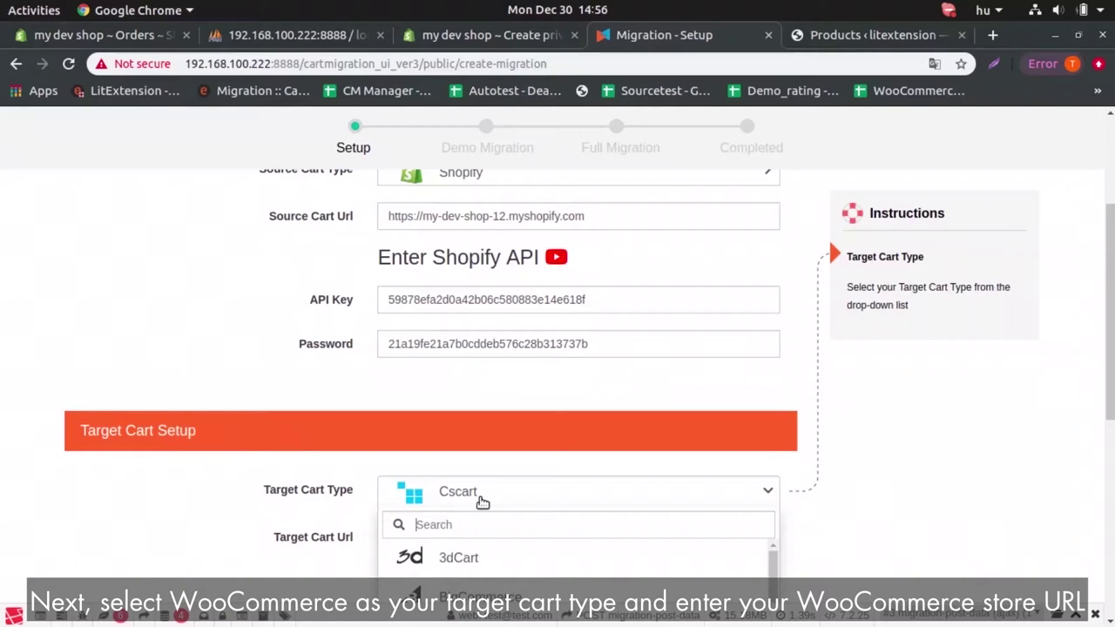
type("woo")
left_click(469, 557)
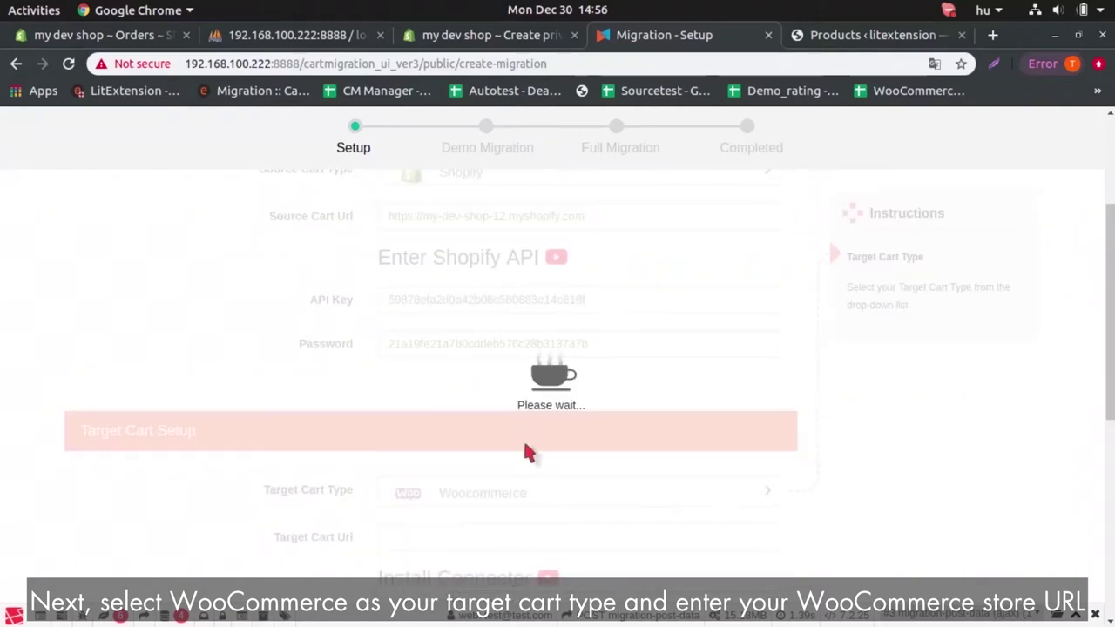
left_click(863, 34)
left_click_drag(486, 63, 184, 63)
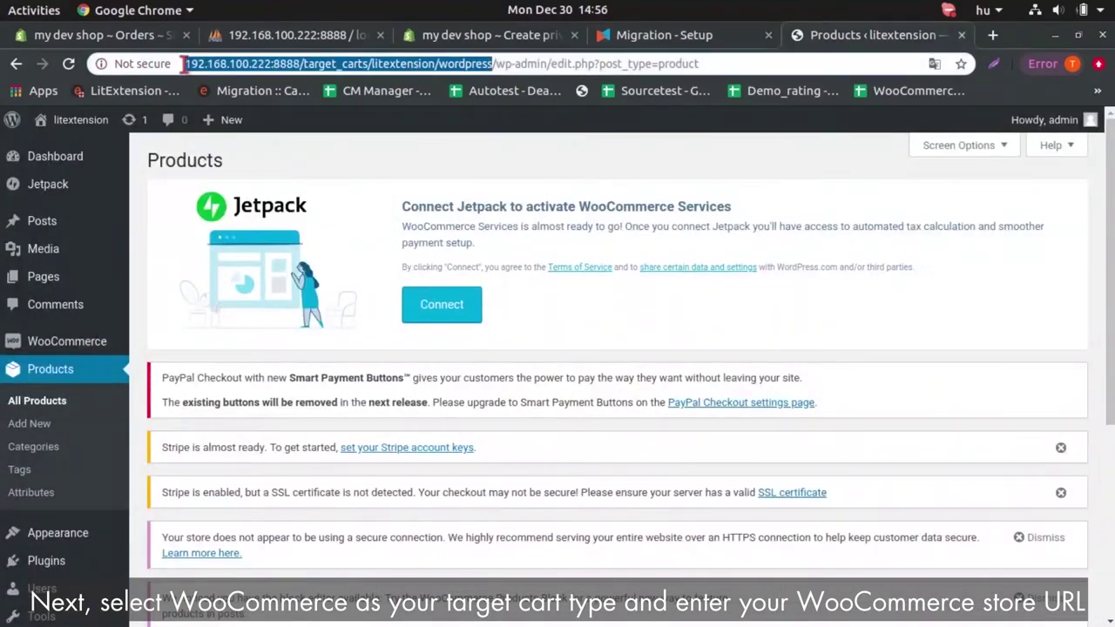
key("ctrl+c")
left_click(664, 35)
left_click(473, 467)
key("ctrl+v")
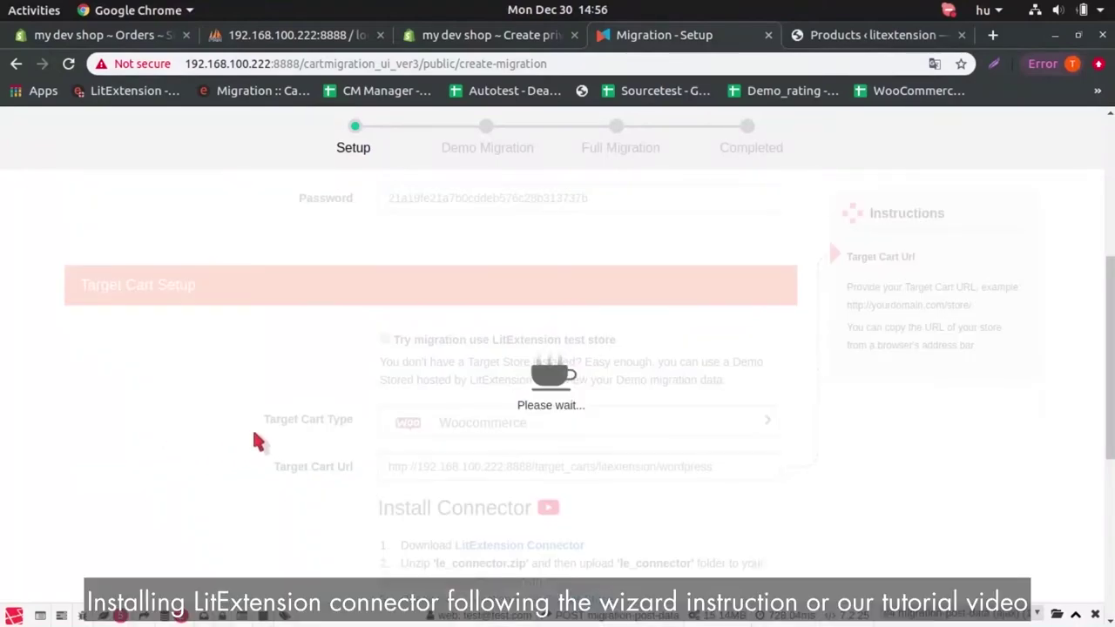
Download the LitExtension Connector from the target cart setup instructions and show le_connector (19).zip in its folder.
scroll(334, 428, "down", 3)
left_click(461, 406)
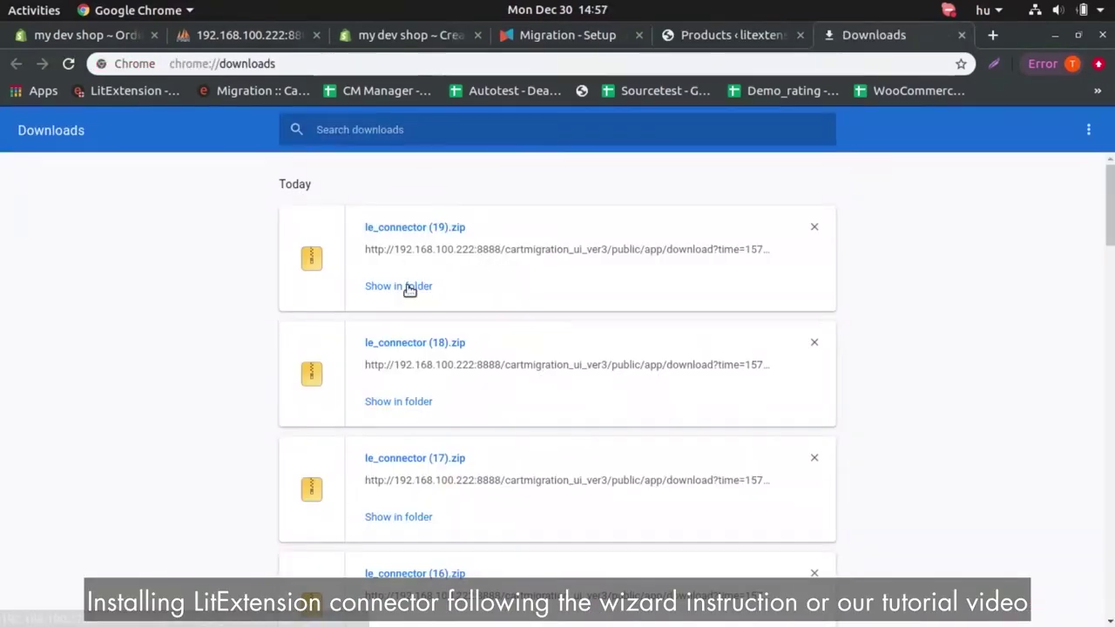
left_click(406, 287)
Extract le_connector (19).zip in the Downloads folder and open the extracted le_connector (19) folder.
scroll(590, 335, "down", 5)
right_click(551, 402)
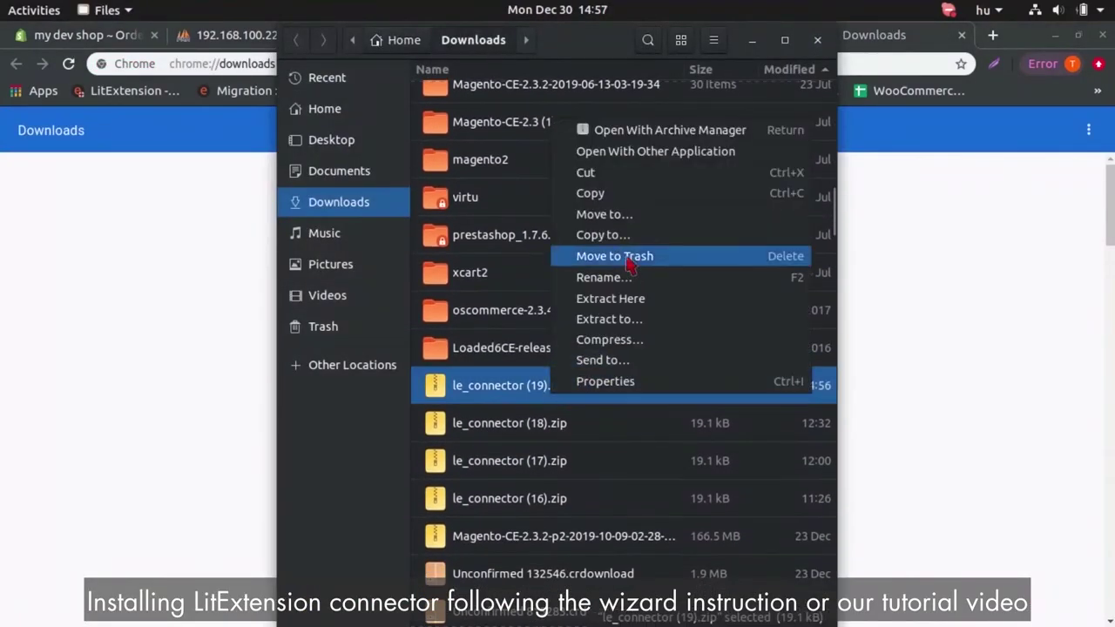
left_click(623, 296)
double_click(533, 99)
key("alt+Up")
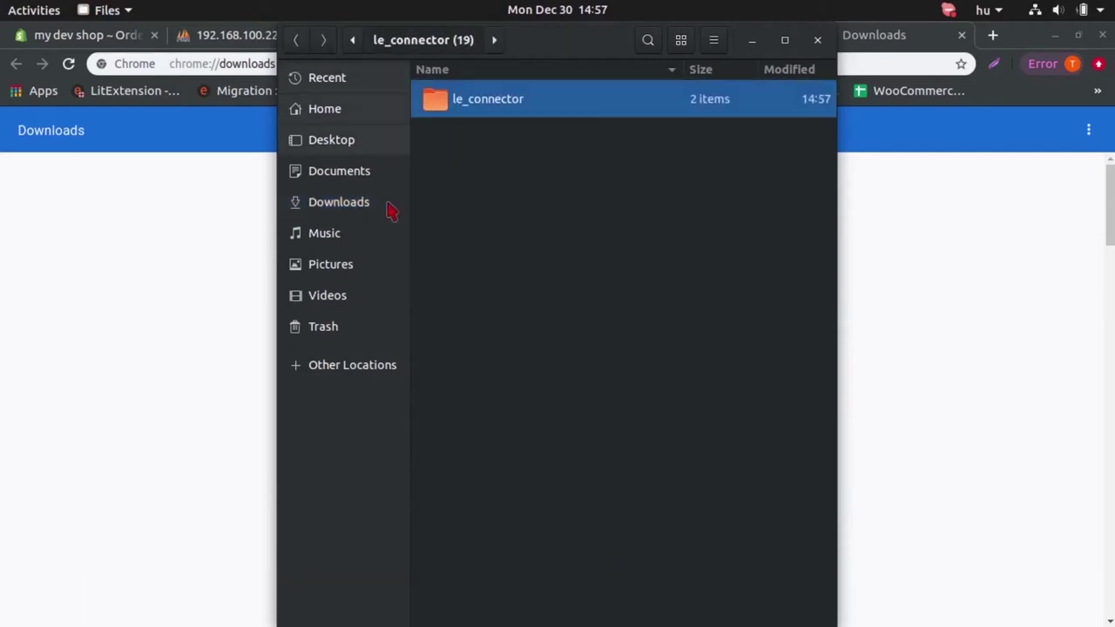
Switch to FileZilla and upload the le_connector folder to the target store's wordpress directory on the server.
left_click(406, 599)
left_click(349, 600)
left_click_drag(488, 98, 1013, 375)
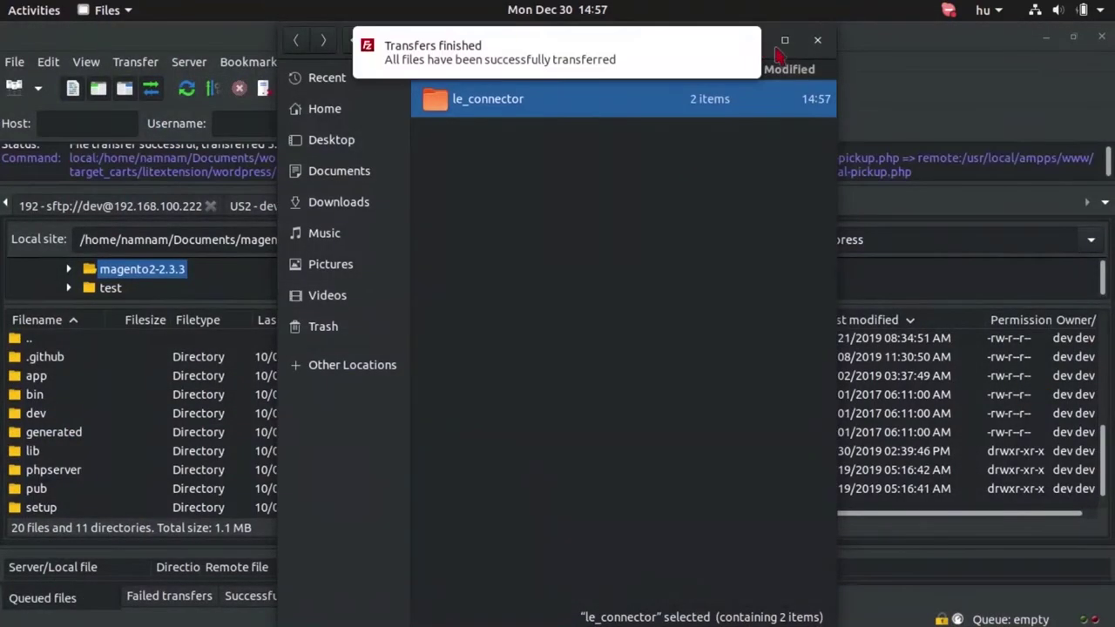
left_click(406, 600)
Switch back to Chrome, check the connector installation and advance the migration from Setup to Demo Migration.
left_click(292, 599)
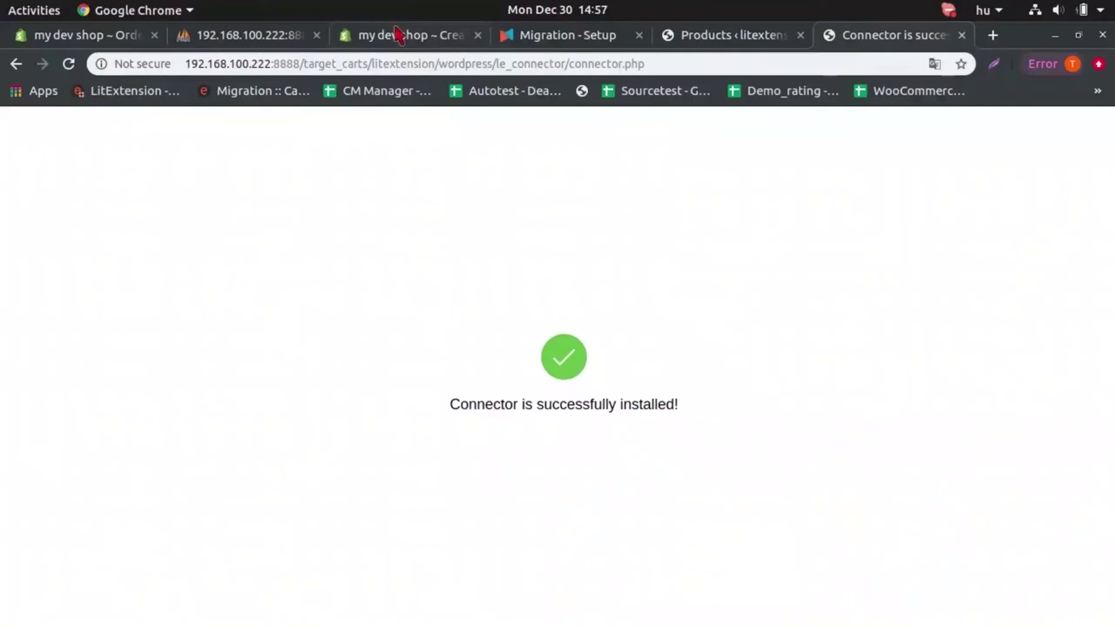
left_click(566, 35)
left_click(496, 532)
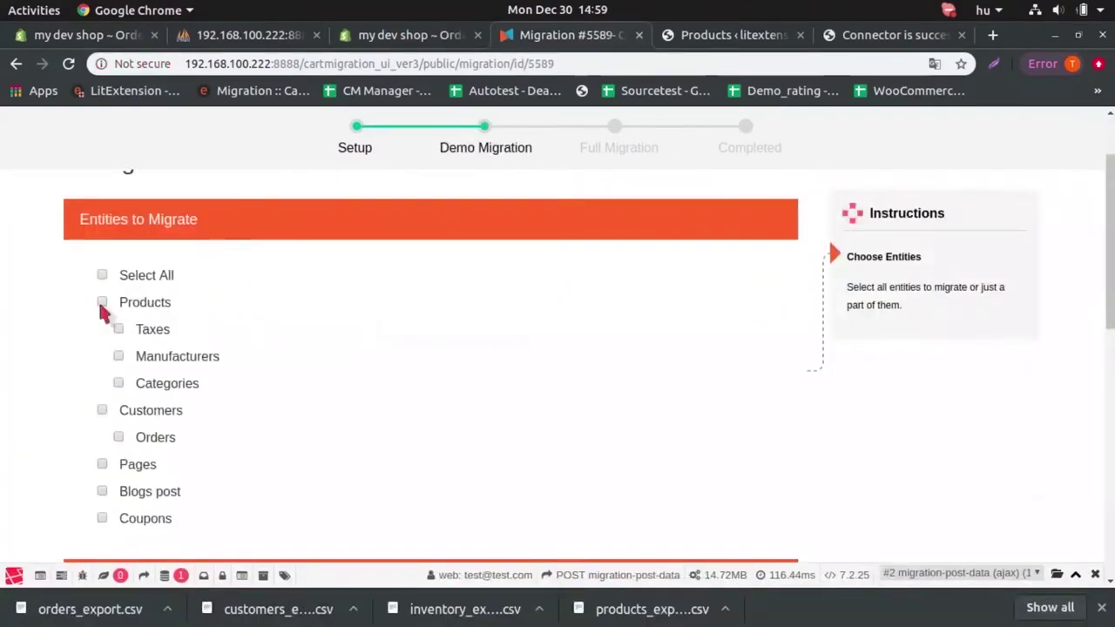
Select Products with Taxes, Manufacturers and Categories, plus Customers with Orders, as the entities to migrate.
left_click(102, 303)
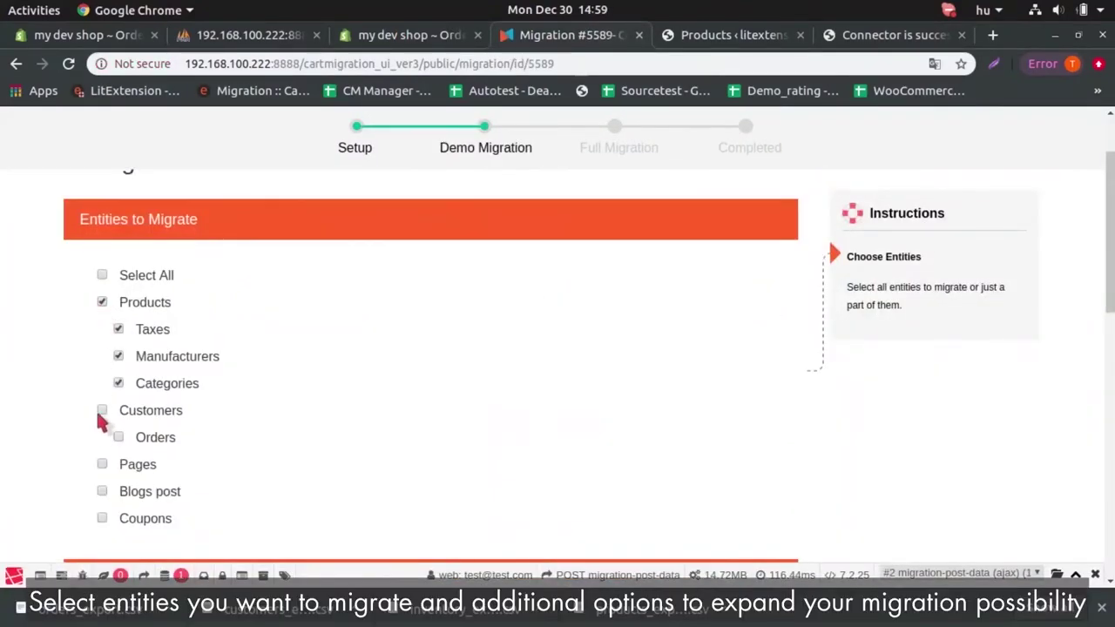
scroll(183, 436, "down", 4)
left_click(102, 217)
scroll(217, 332, "down", 4)
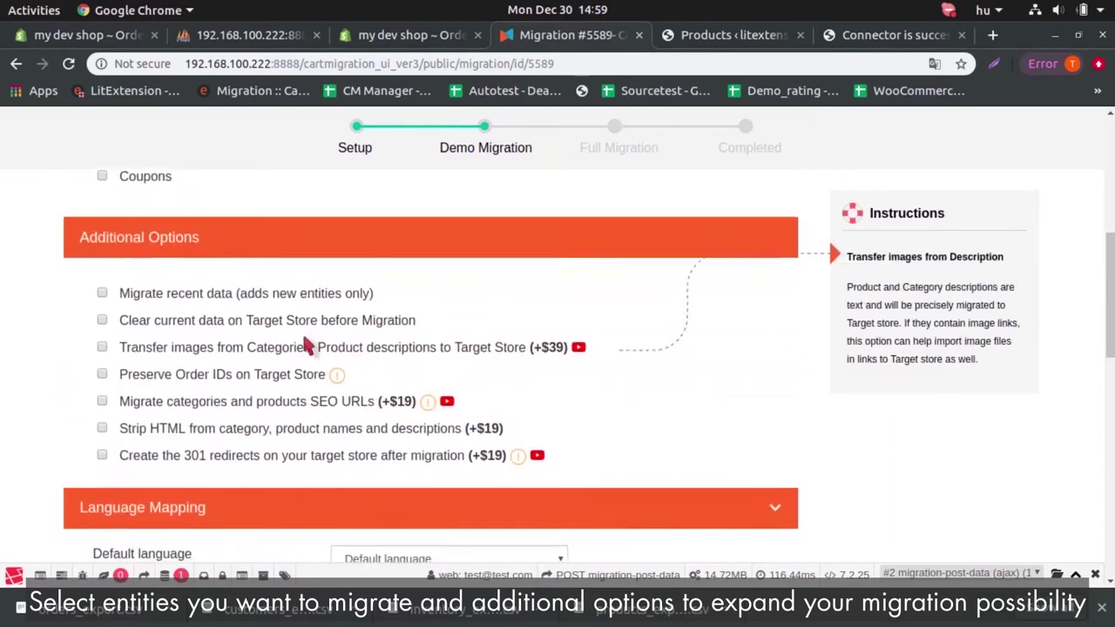
Enable clearing target store data, transferring description images, preserving Order IDs and migrating category and product SEO URLs.
left_click(102, 301)
left_click(102, 328)
left_click(102, 354)
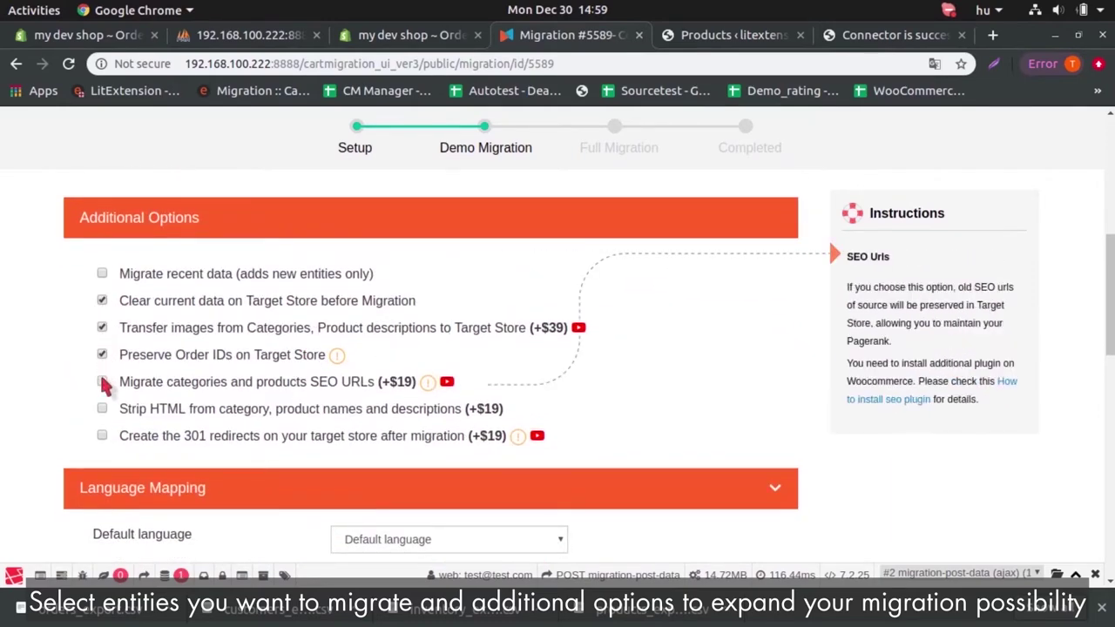
left_click(102, 382)
Skip the demo migration, start the full migration and dismiss the browser's downloads bar.
scroll(384, 396, "down", 5)
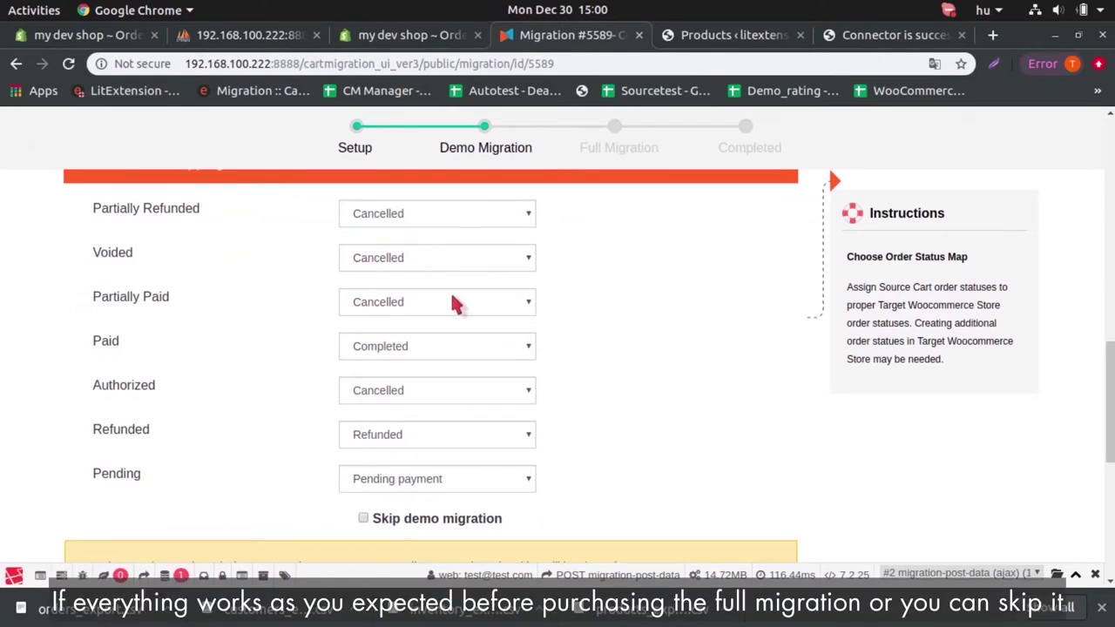
scroll(642, 398, "down", 2)
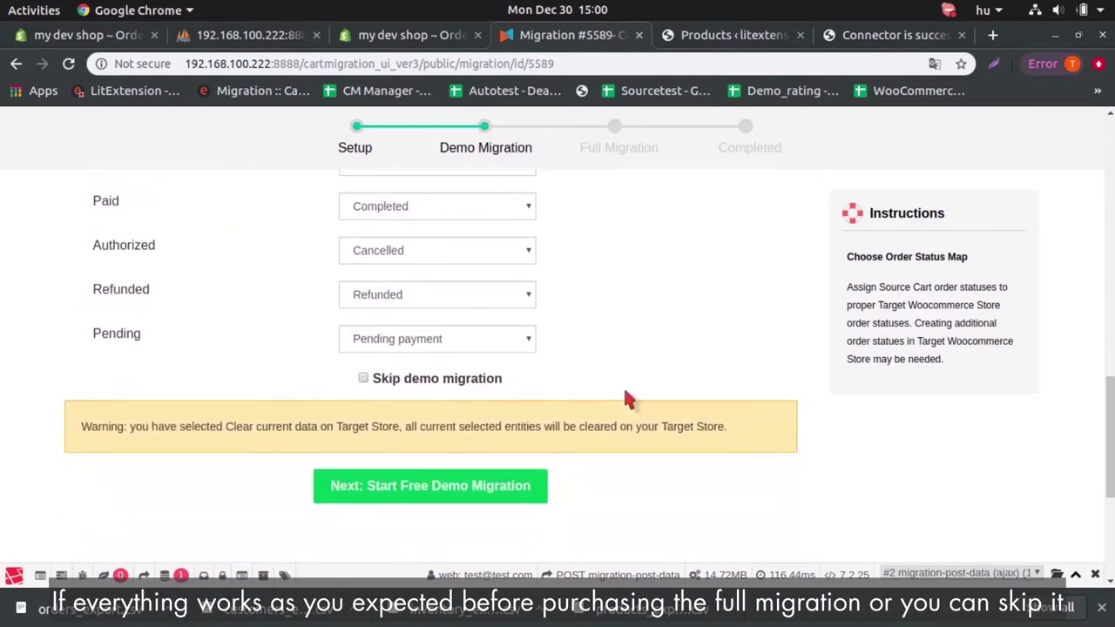
left_click(422, 380)
scroll(526, 375, "down", 1)
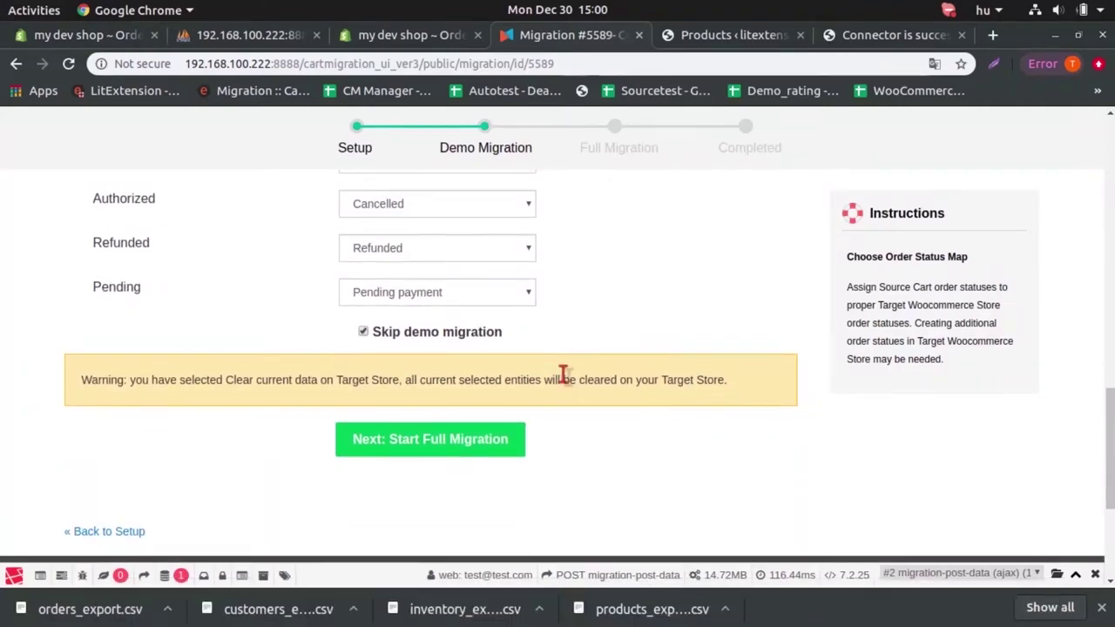
left_click(486, 454)
scroll(420, 365, "down", 1)
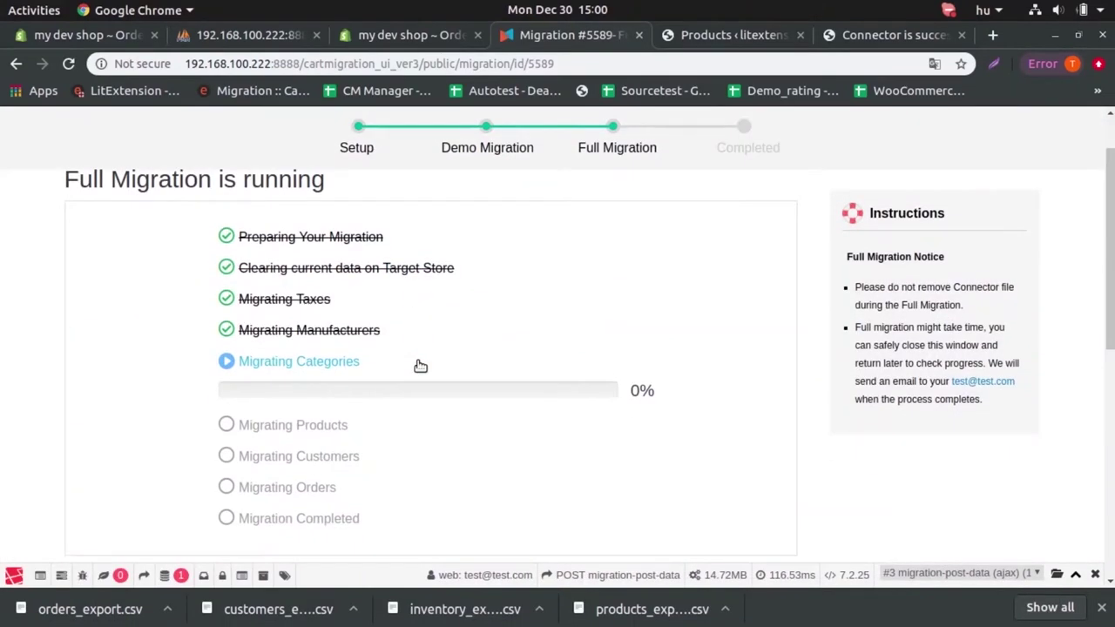
left_click(1102, 607)
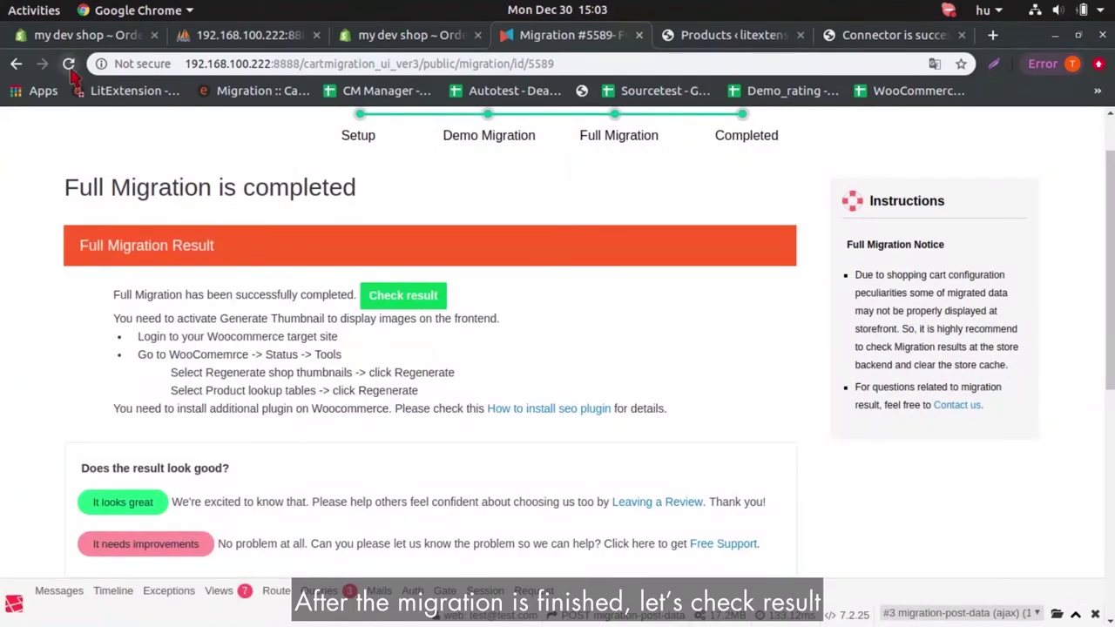
Compare the number of products in the WooCommerce product list with that in the Shopify product list.
left_click(403, 295)
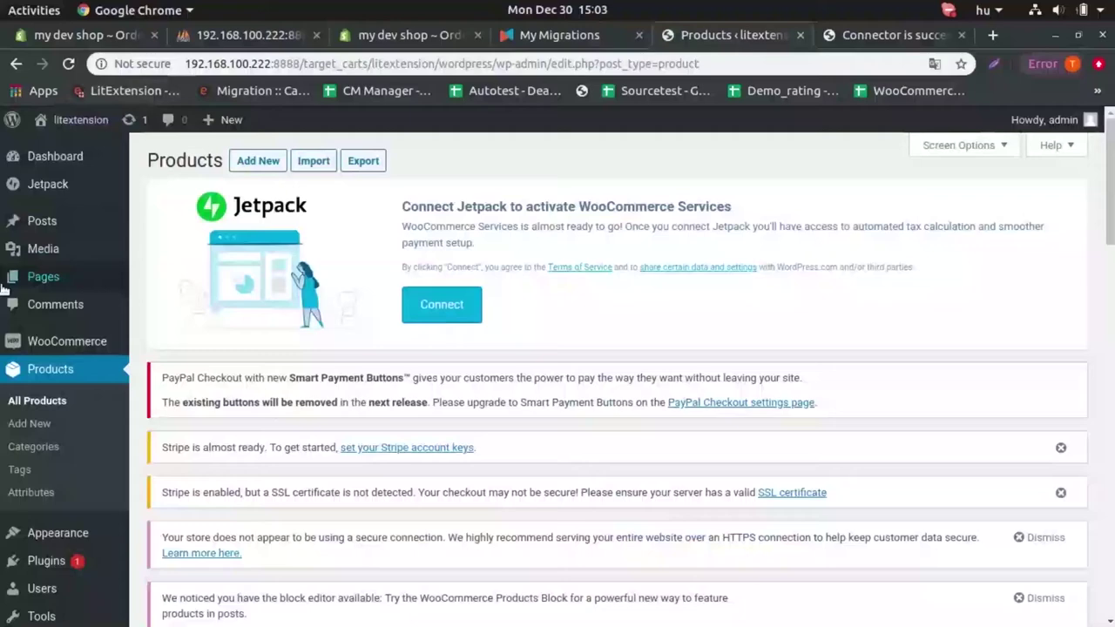
scroll(204, 179, "down", 10)
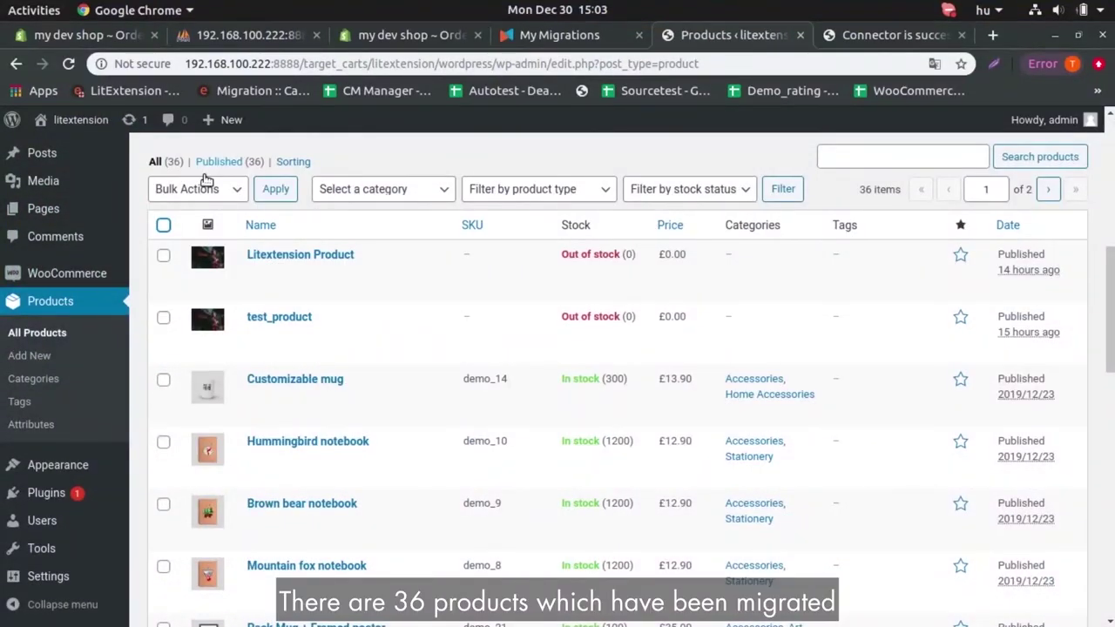
left_click(410, 35)
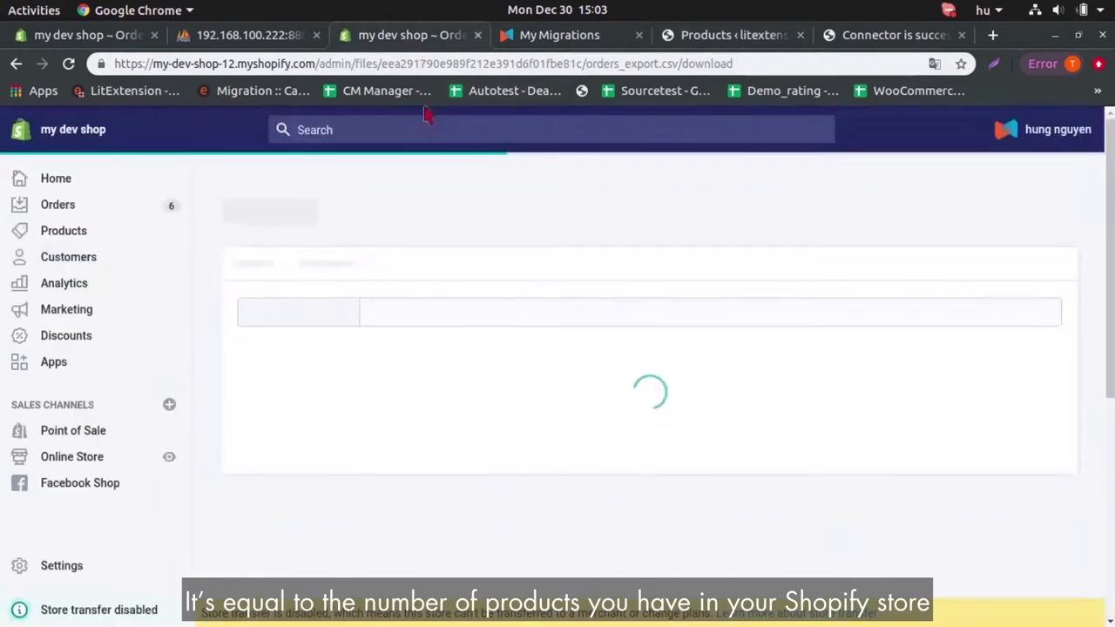
left_click(83, 237)
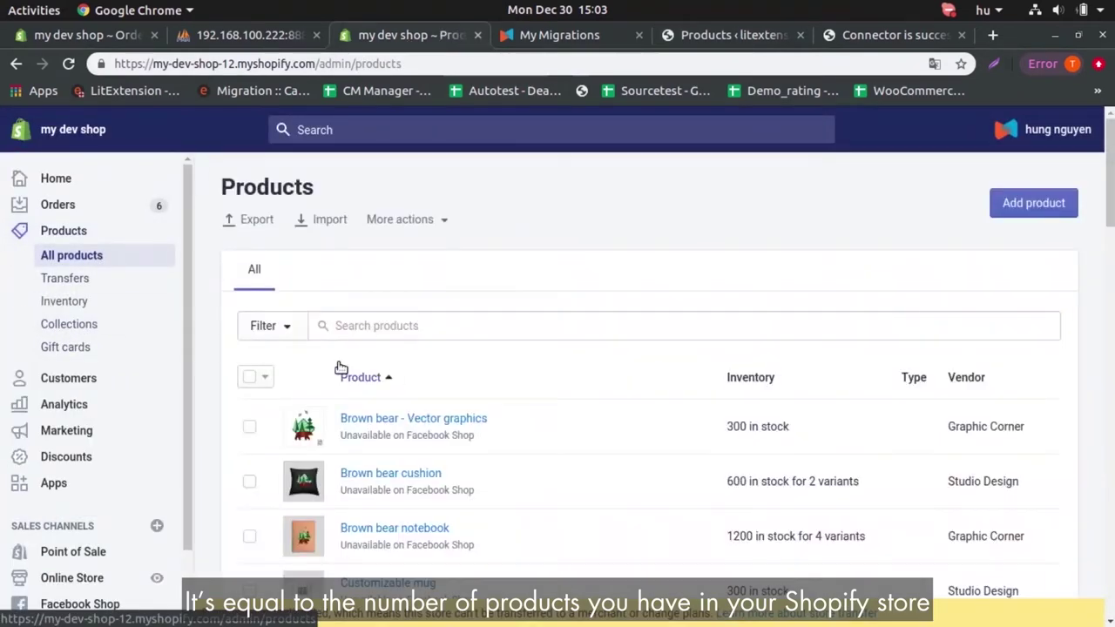
left_click(249, 376)
left_click(296, 383)
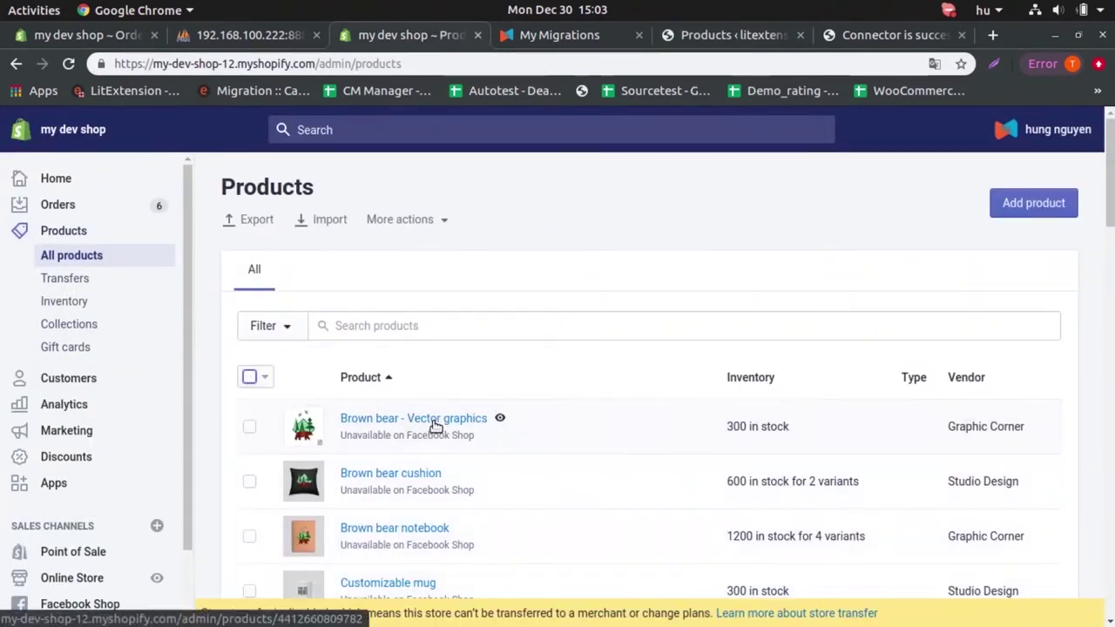
Open the product Brown bear - Vector graphics in Shopify and its migrated counterpart in WooCommerce.
left_click(433, 421)
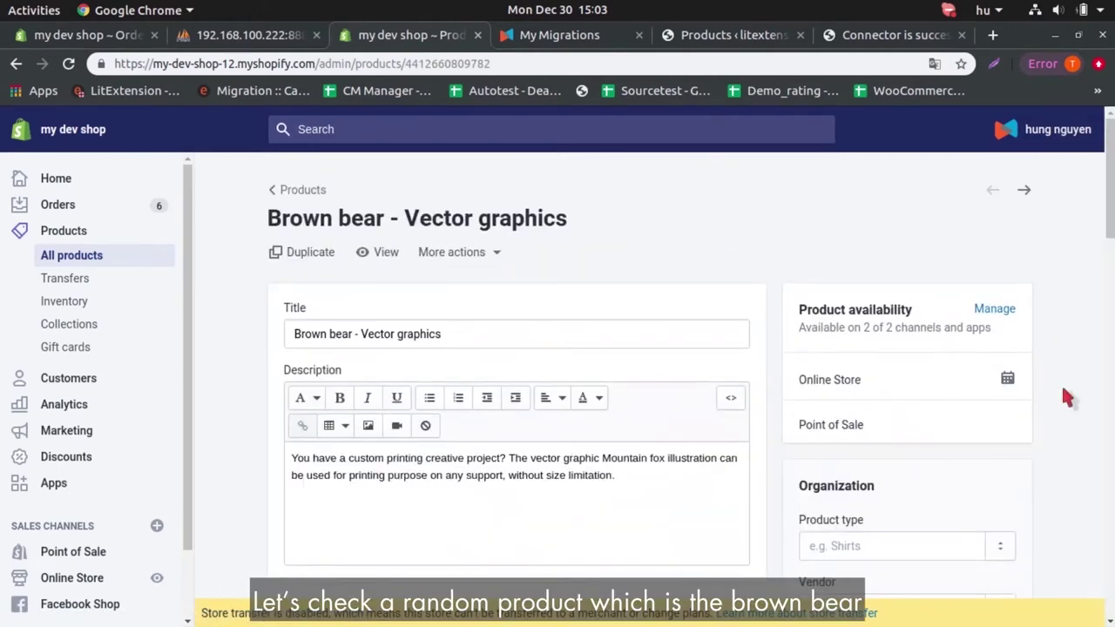
scroll(846, 436, "down", 3)
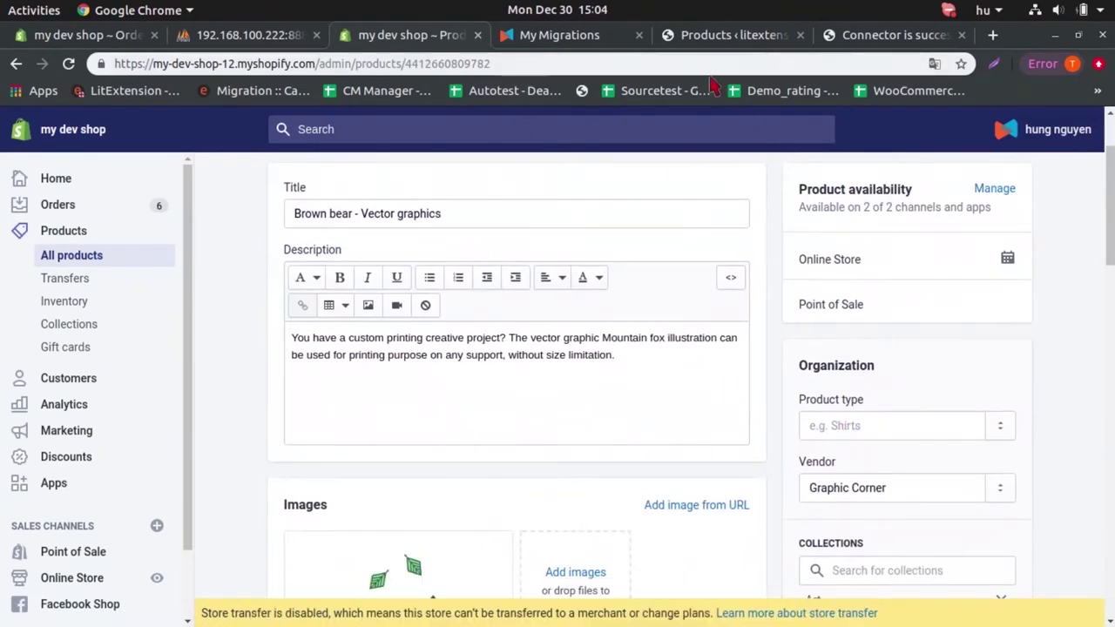
left_click(724, 35)
scroll(409, 384, "down", 5)
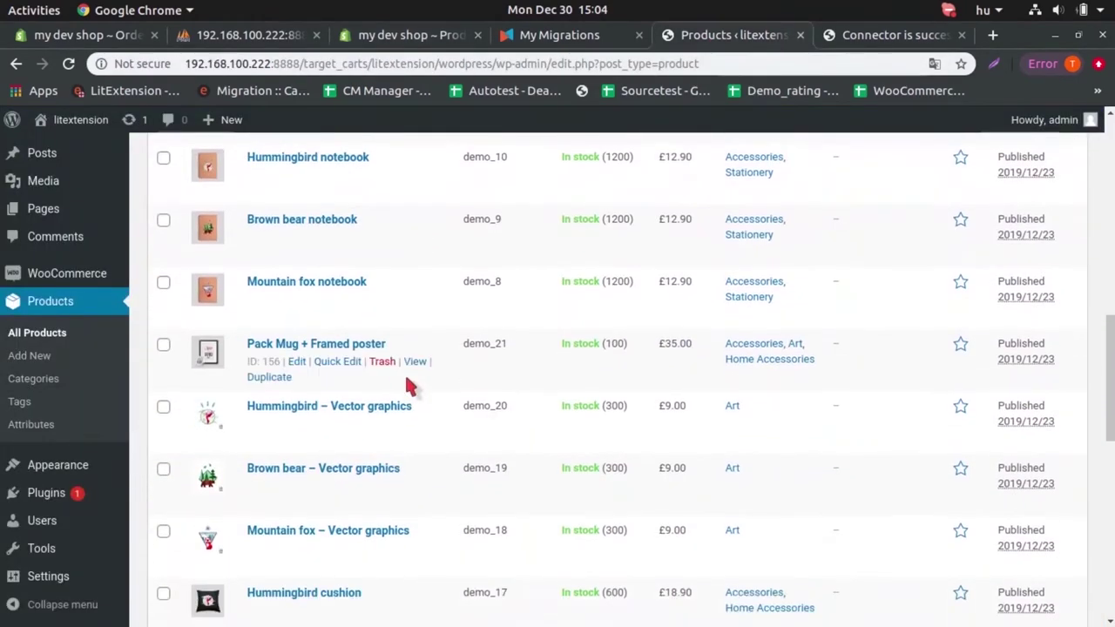
left_click(380, 477)
Examine the title, description and category of the migrated Brown bear - Vector graphics product in WooCommerce.
scroll(392, 470, "down", 4)
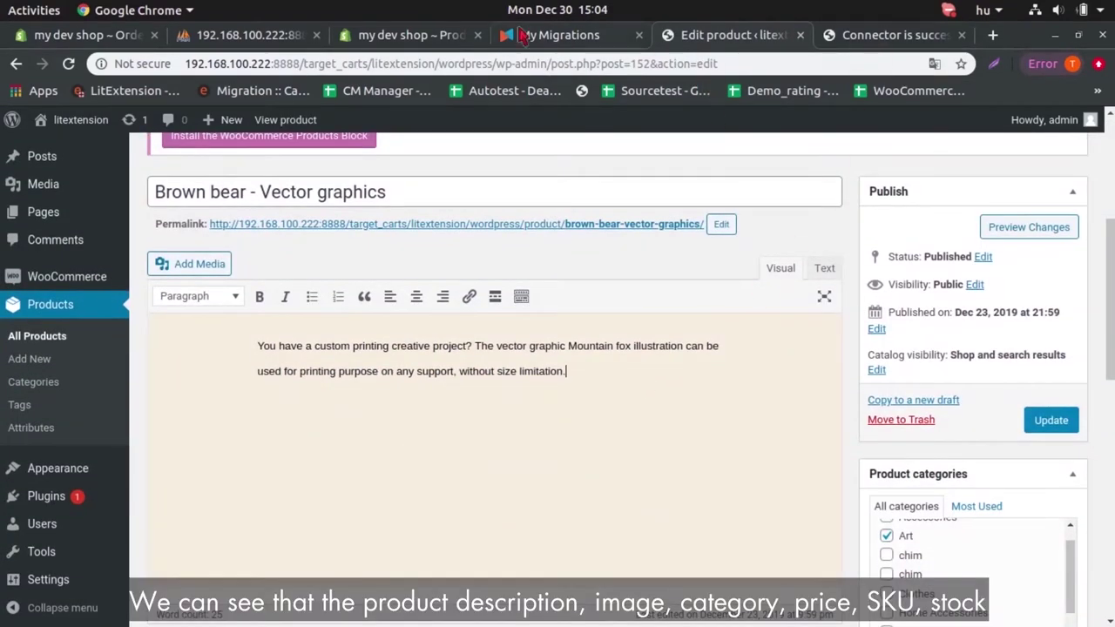
scroll(624, 334, "up", 1)
left_click(625, 334)
scroll(624, 334, "down", 2)
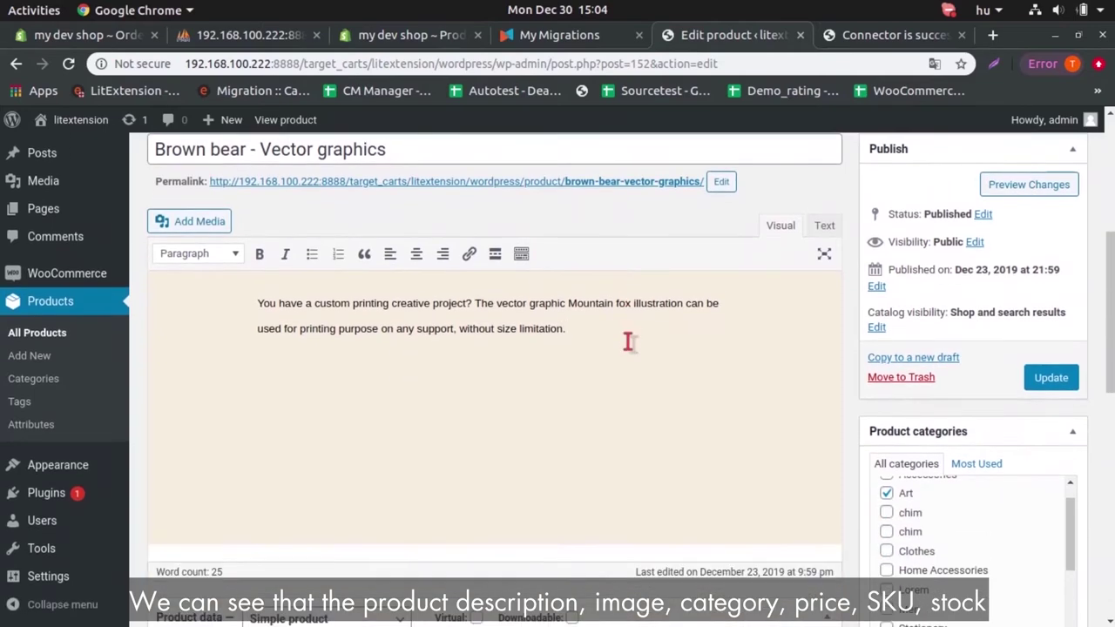
scroll(723, 407, "down", 4)
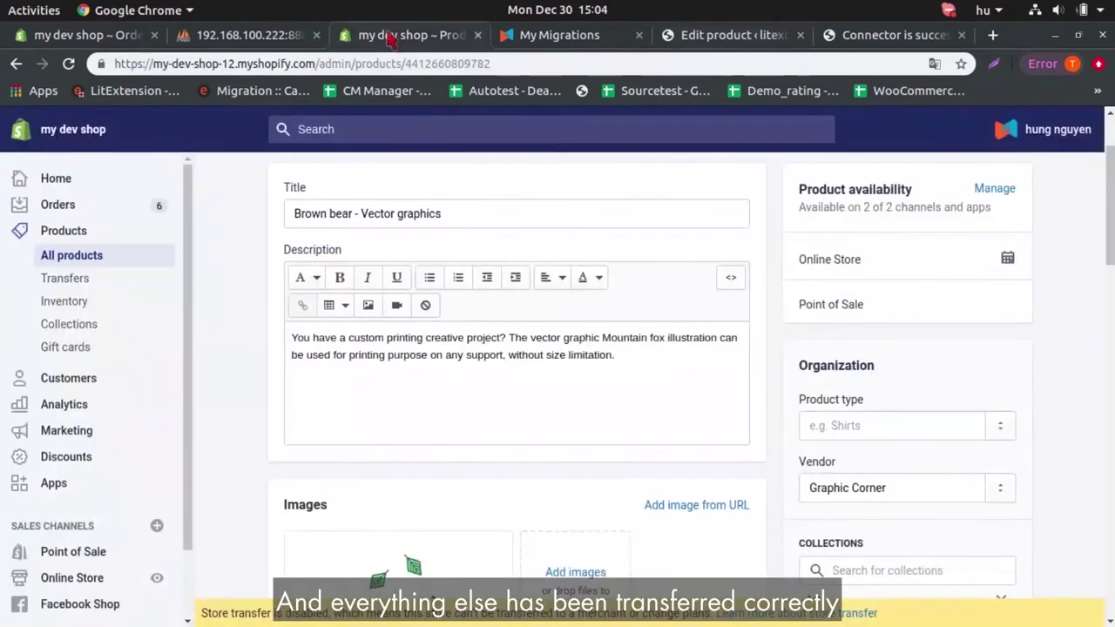
Compare the Brown bear product's price between its Shopify page and its WooCommerce product data.
scroll(600, 424, "down", 7)
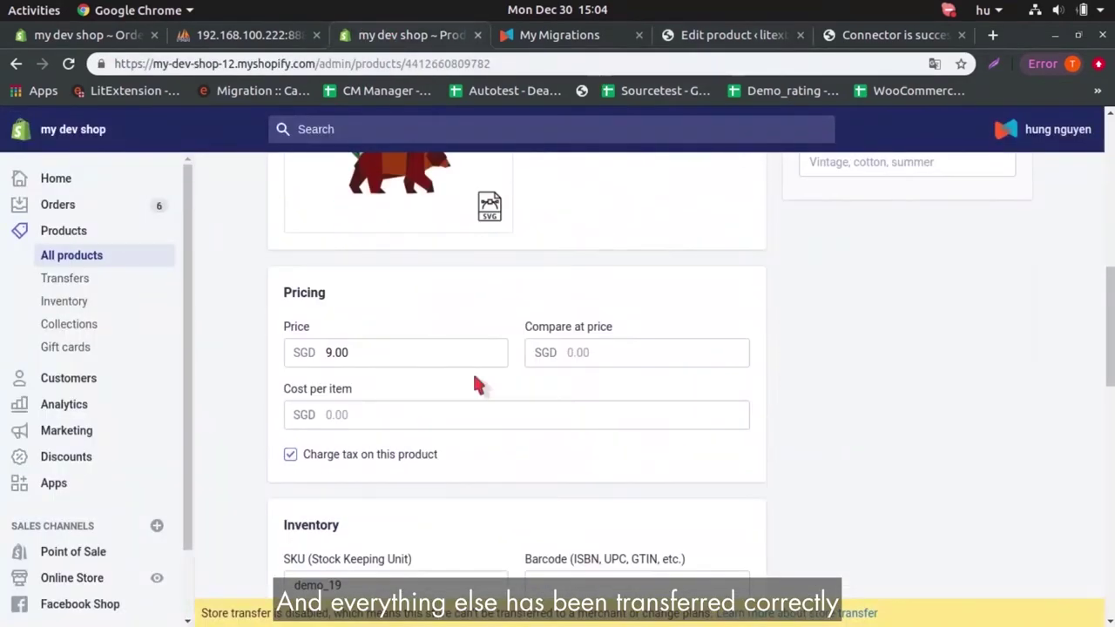
scroll(739, 479, "down", 1)
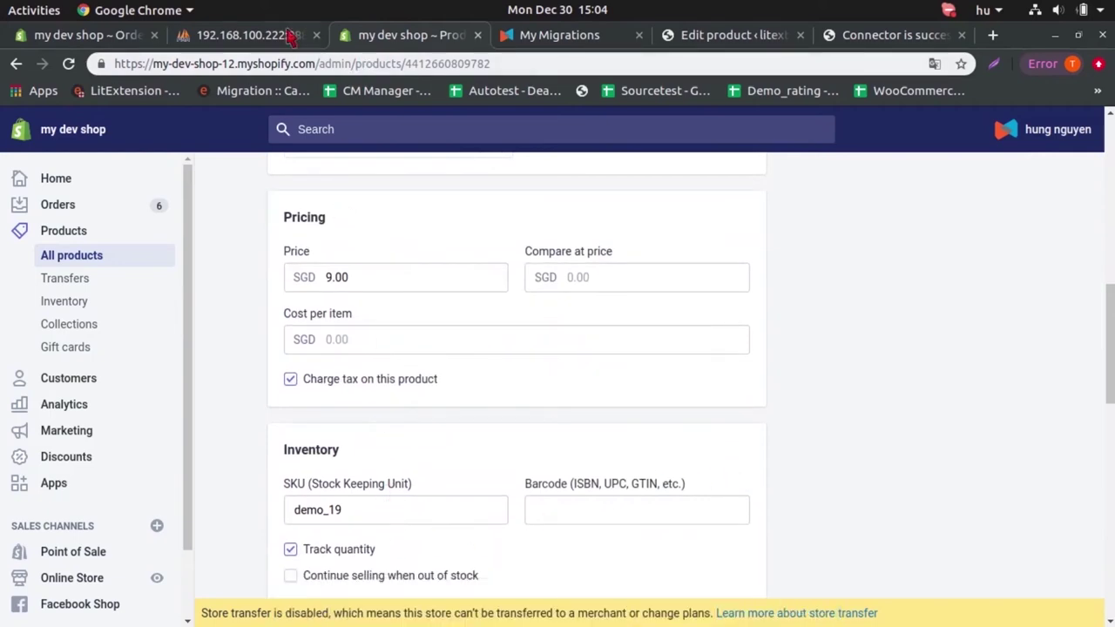
left_click(720, 41)
scroll(438, 384, "down", 2)
scroll(435, 379, "up", 7)
scroll(438, 384, "down", 5)
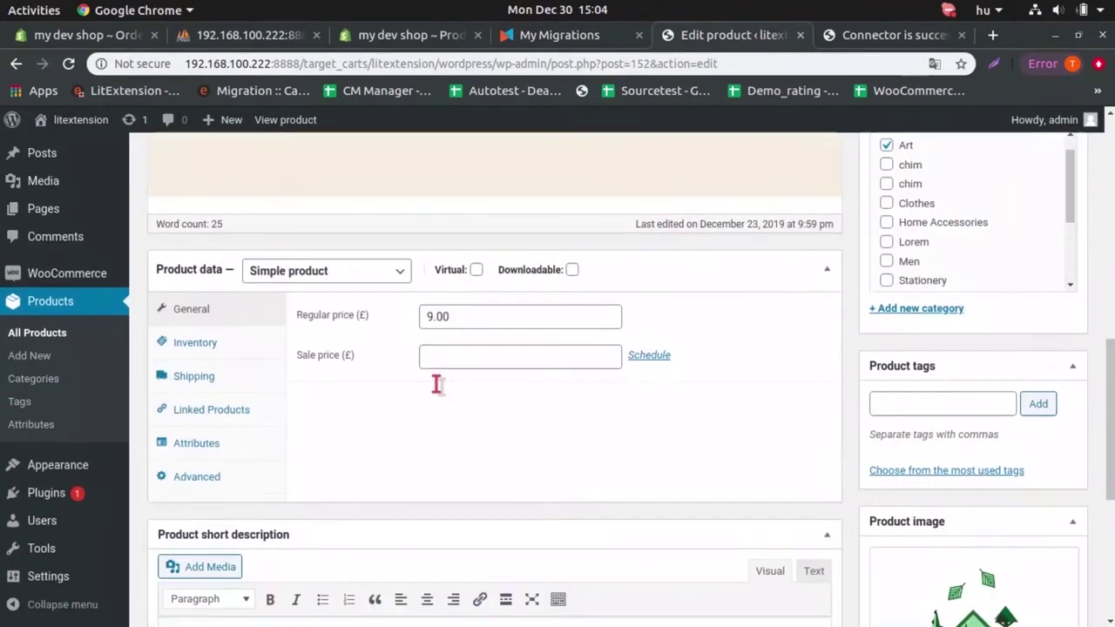
Compare the Brown bear product's SKU and stock quantity in WooCommerce with its Shopify inventory and remaining details.
left_click(179, 326)
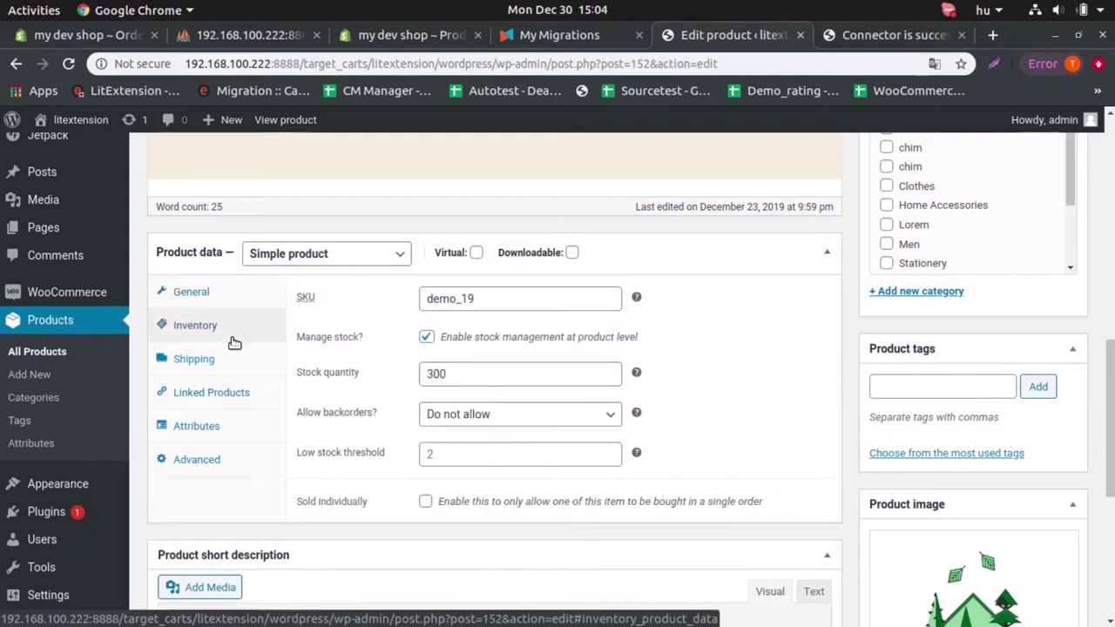
left_click(390, 37)
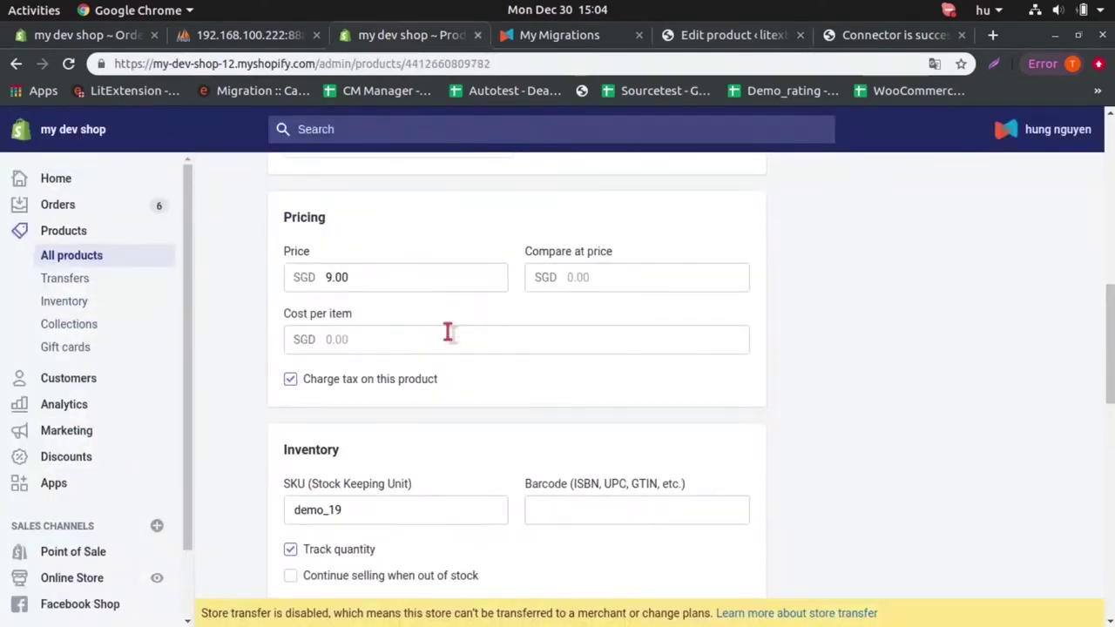
scroll(471, 339, "down", 2)
scroll(685, 553, "down", 7)
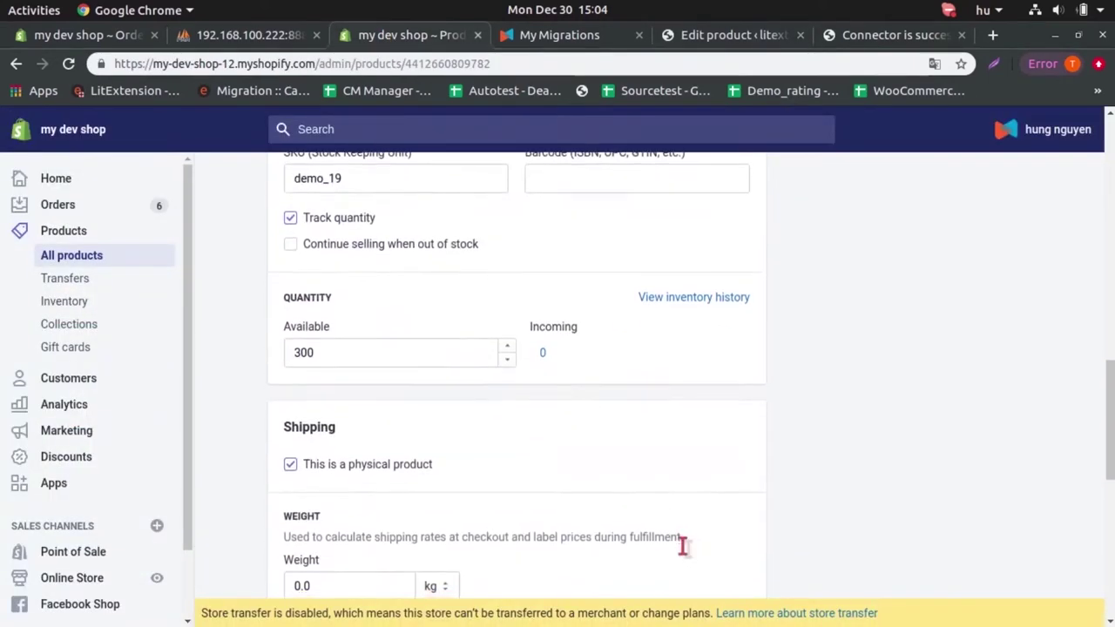
scroll(686, 553, "down", 2)
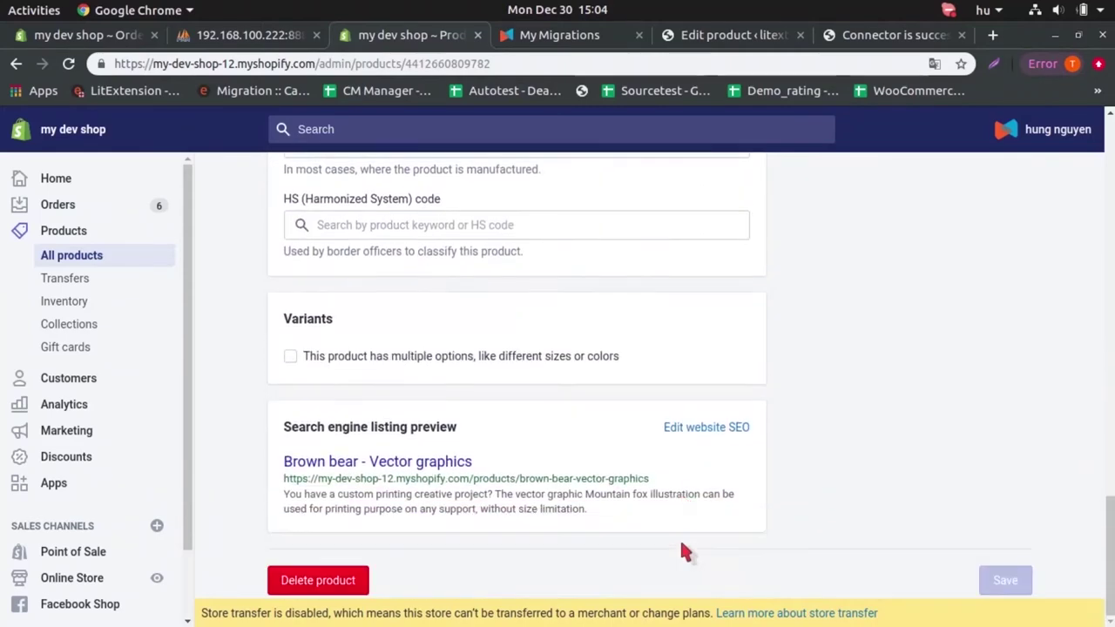
Review the migrated Brown bear product's inventory data, short description and product image in WooCommerce.
left_click(722, 35)
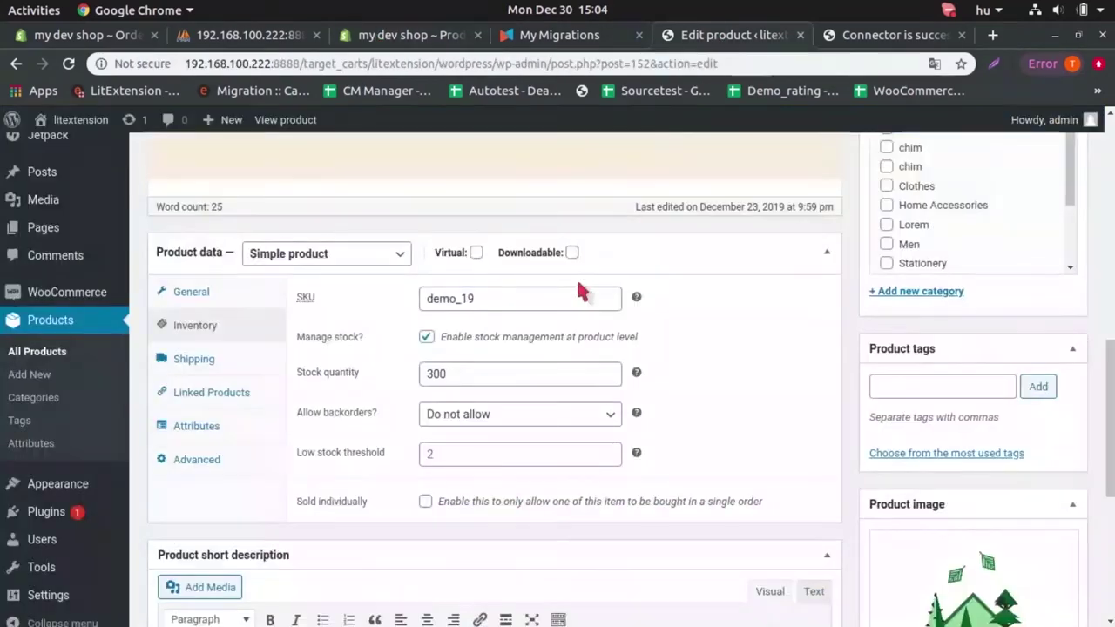
scroll(729, 381, "down", 4)
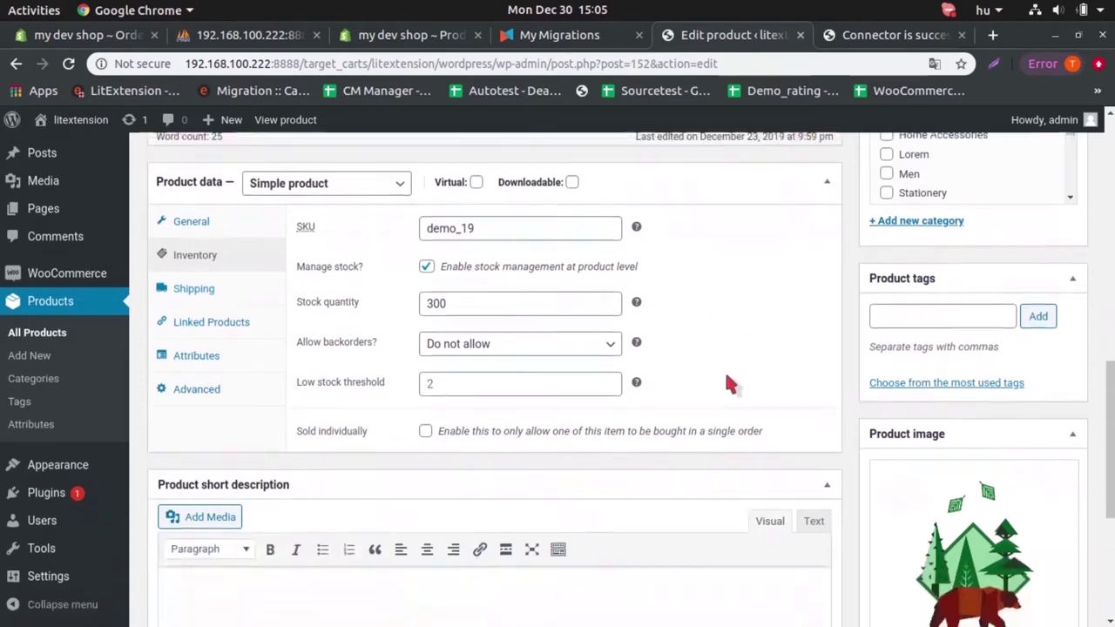
scroll(731, 384, "up", 5)
scroll(724, 369, "up", 5)
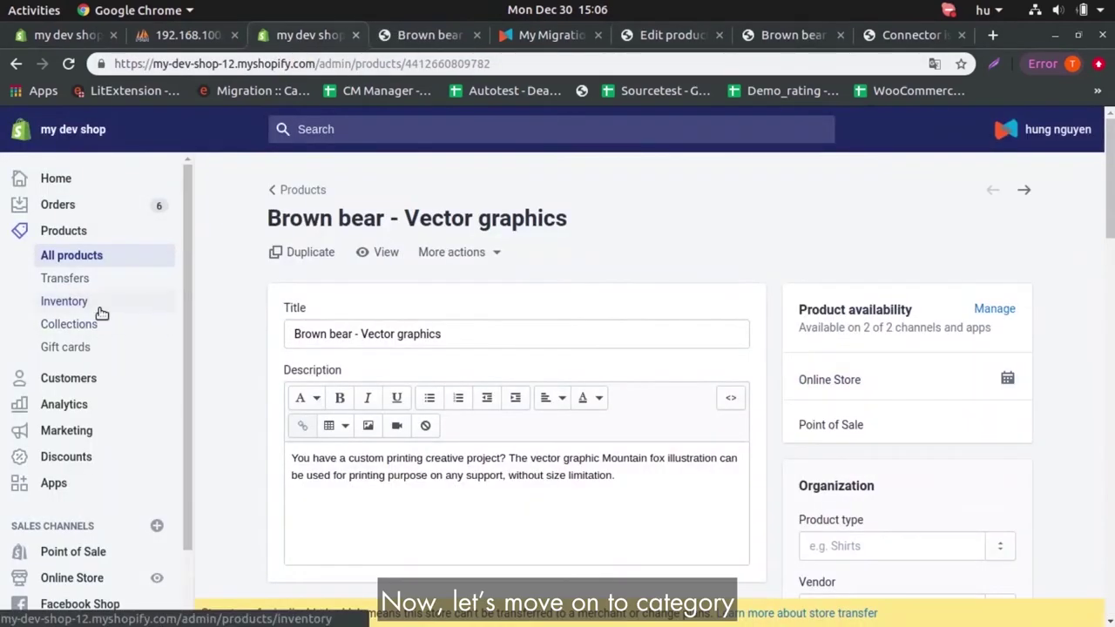
Compare the full list of Shopify collections with the product categories in WooCommerce.
left_click(98, 324)
left_click(249, 366)
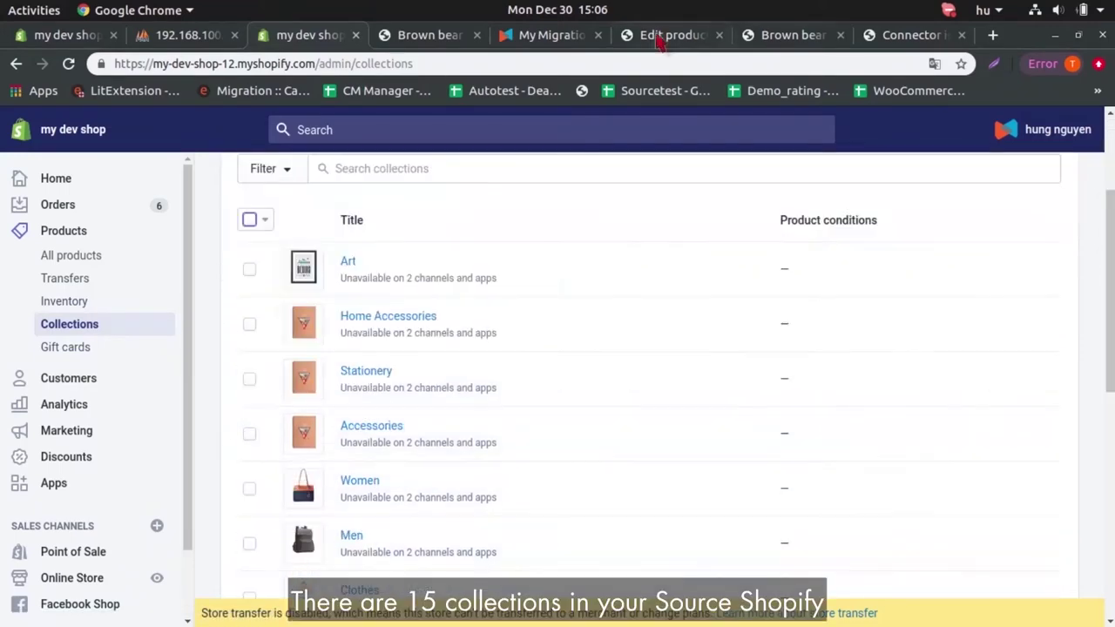
left_click(671, 35)
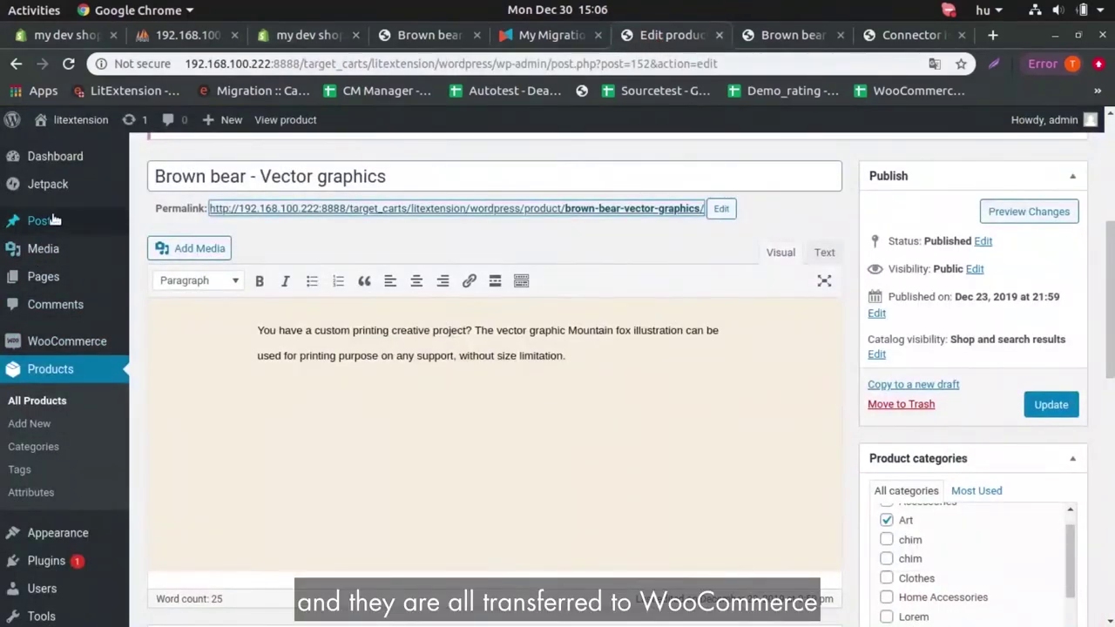
left_click(33, 447)
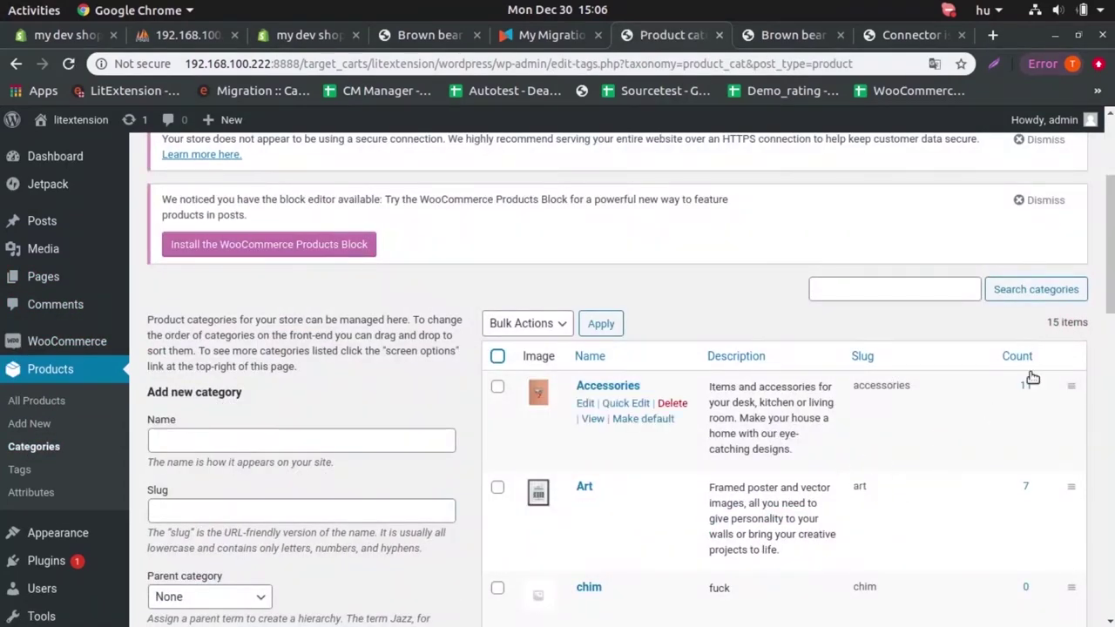
scroll(1024, 347, "down", 1)
Examine the name, slug, description and thumbnail of the migrated Accessories category in WooCommerce.
left_click(610, 324)
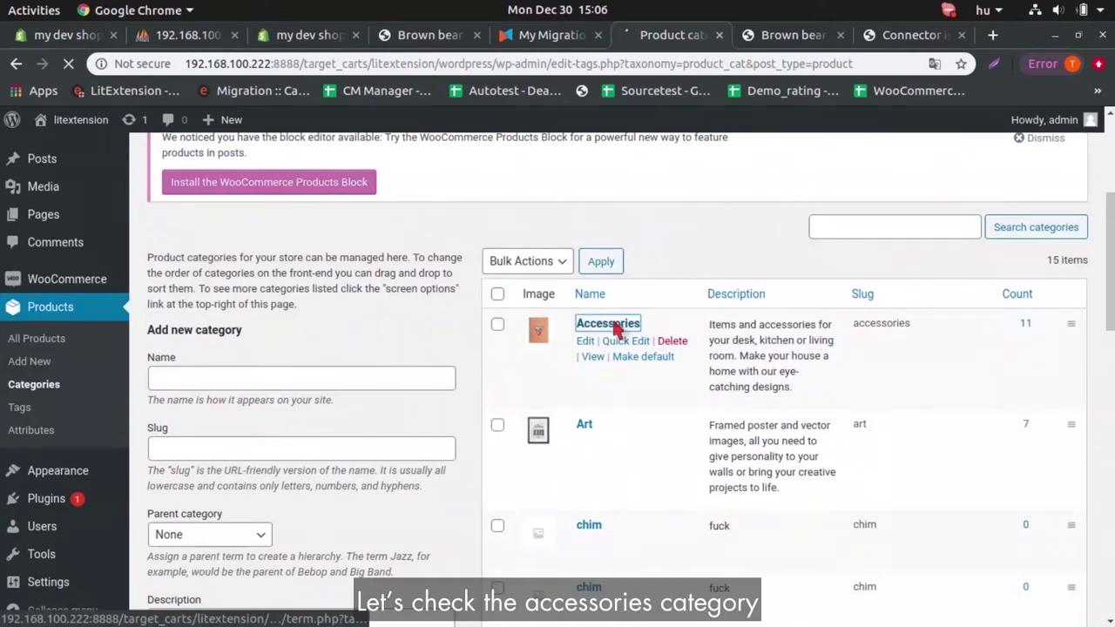
scroll(616, 325, "down", 5)
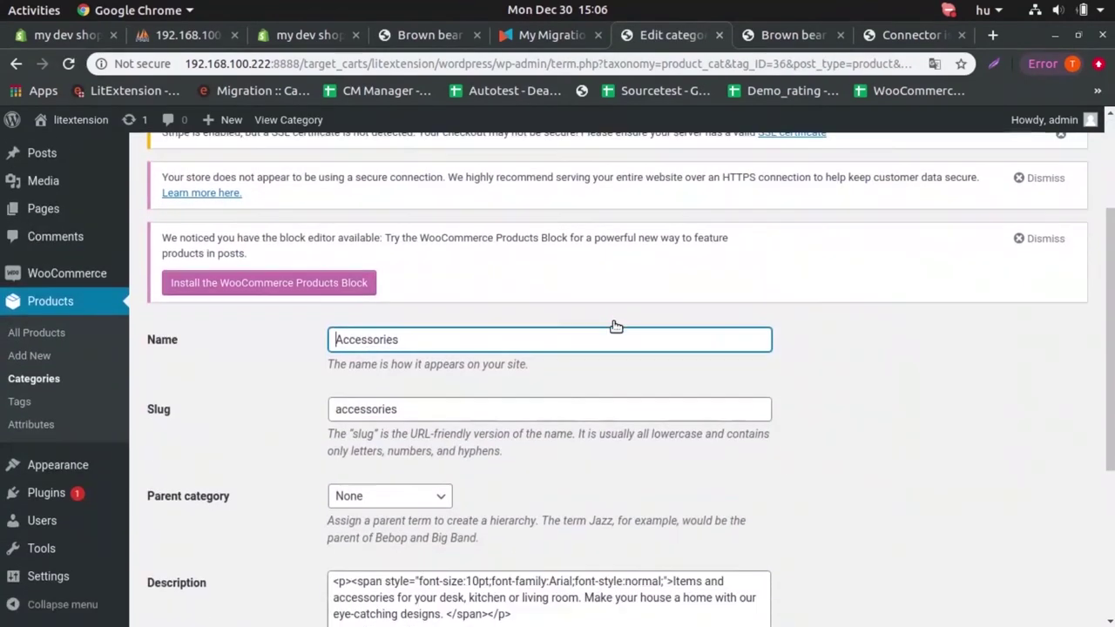
scroll(616, 326, "down", 3)
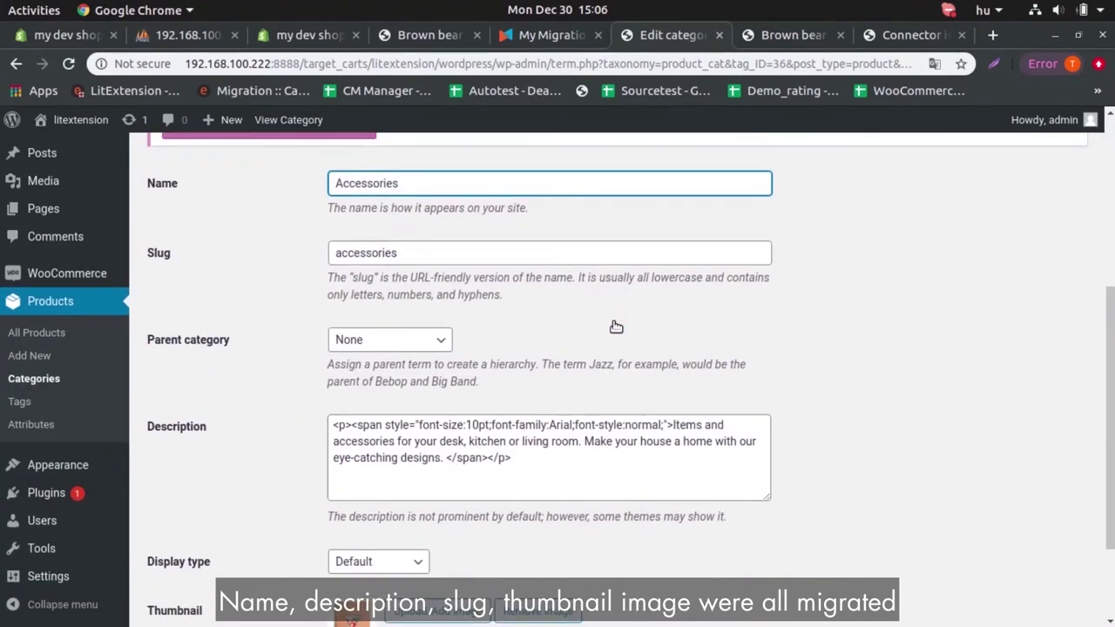
scroll(616, 326, "down", 1)
scroll(616, 326, "up", 1)
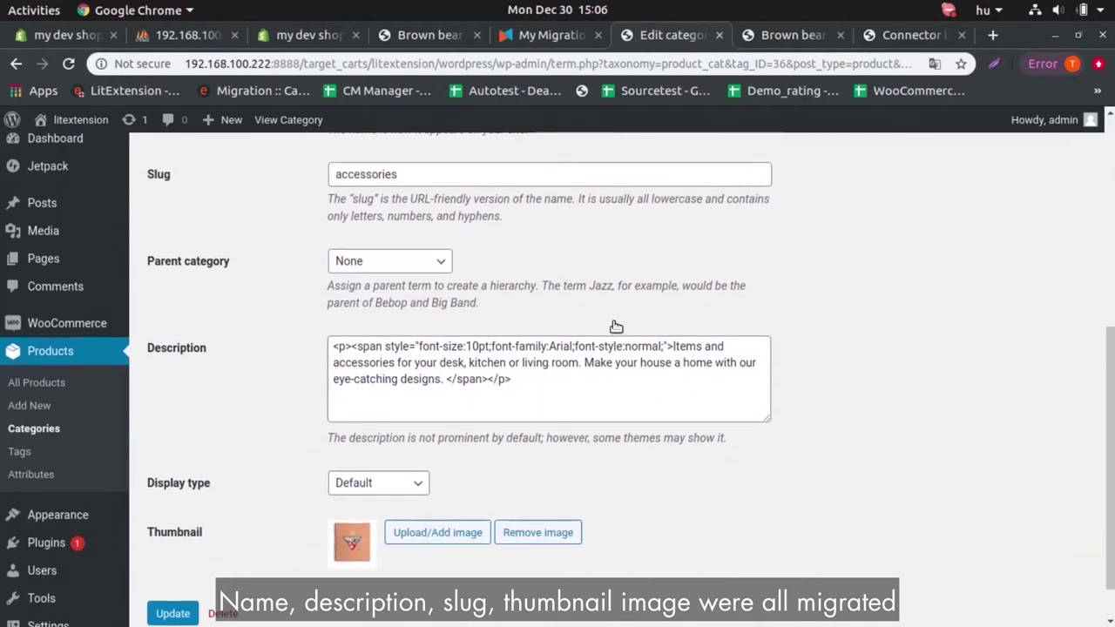
Open the original Accessories collection in Shopify and review its details for comparison.
left_click(297, 35)
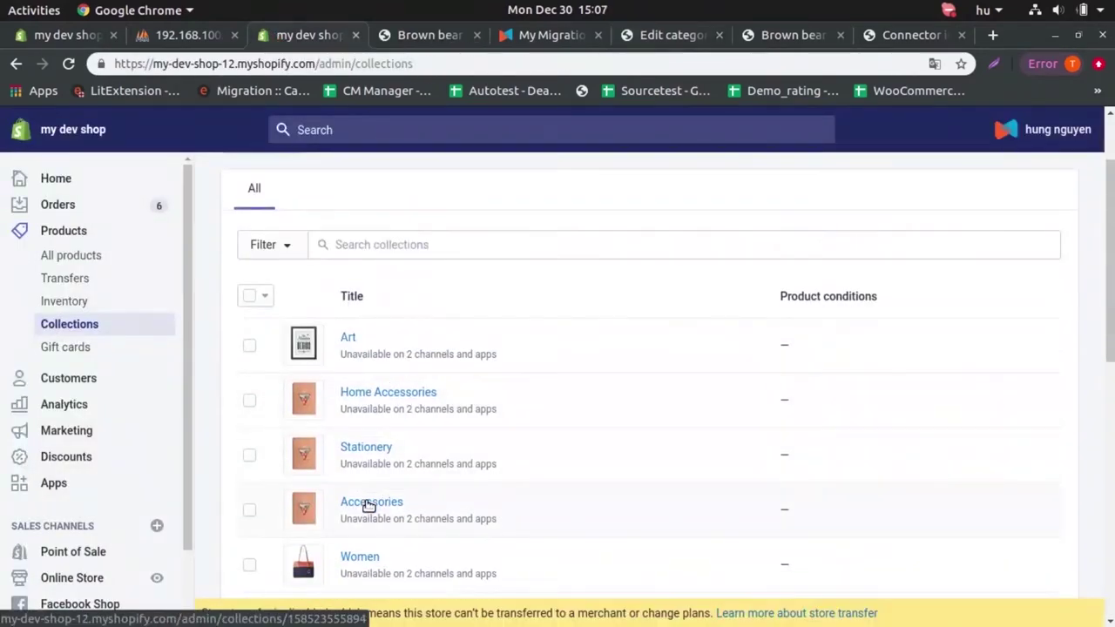
left_click(367, 506)
scroll(369, 500, "down", 4)
scroll(369, 438, "up", 3)
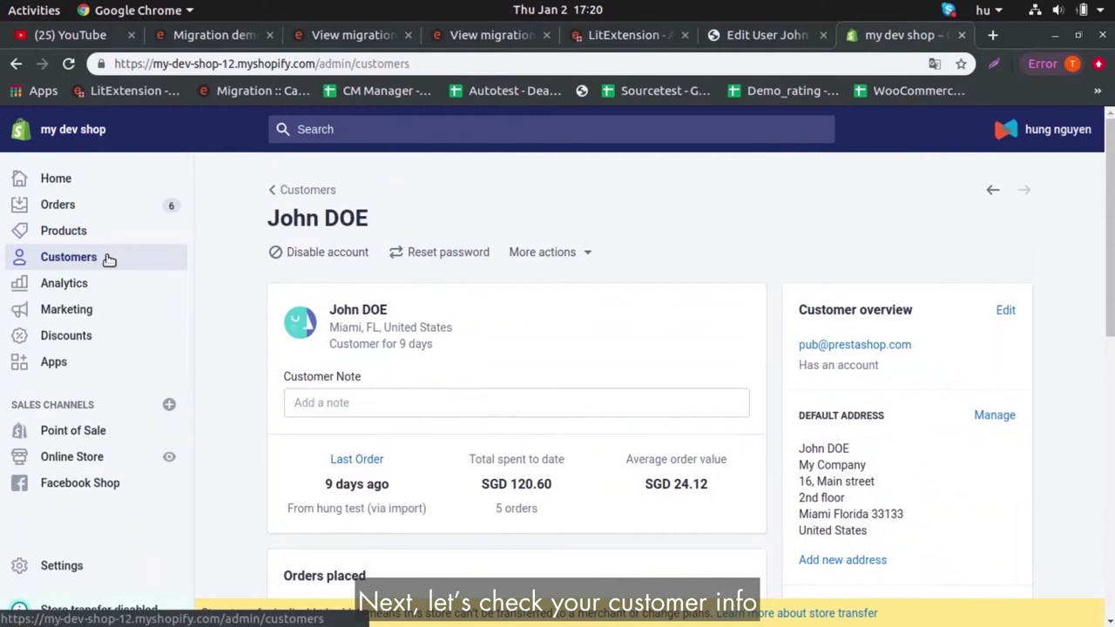
Open the first customer in Shopify's customer list and review their contact details, default address and placed orders.
left_click(109, 259)
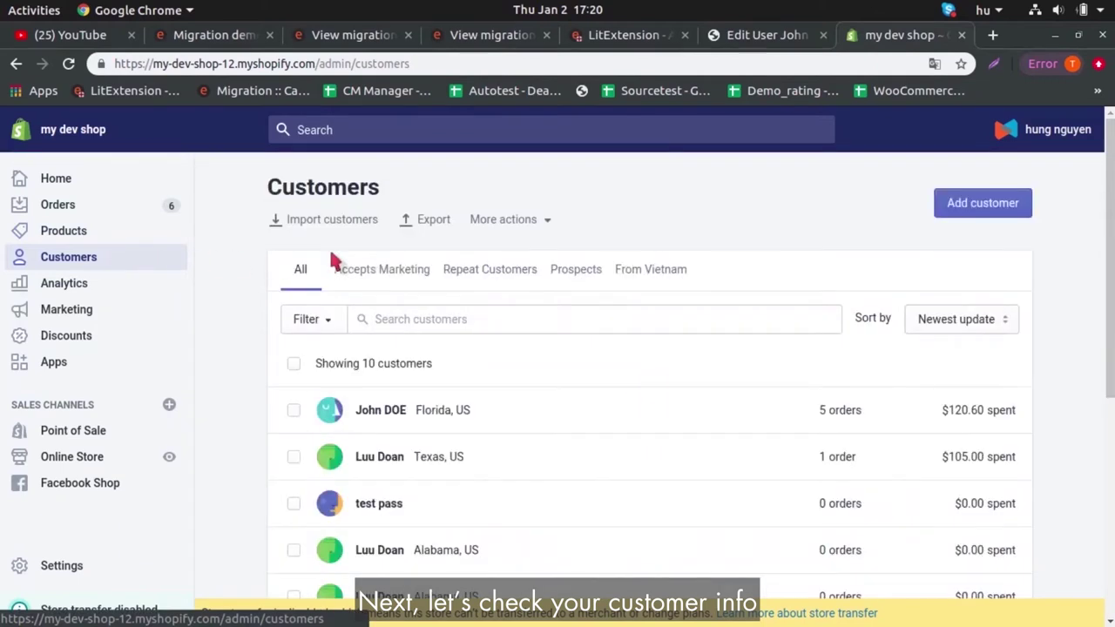
left_click(383, 411)
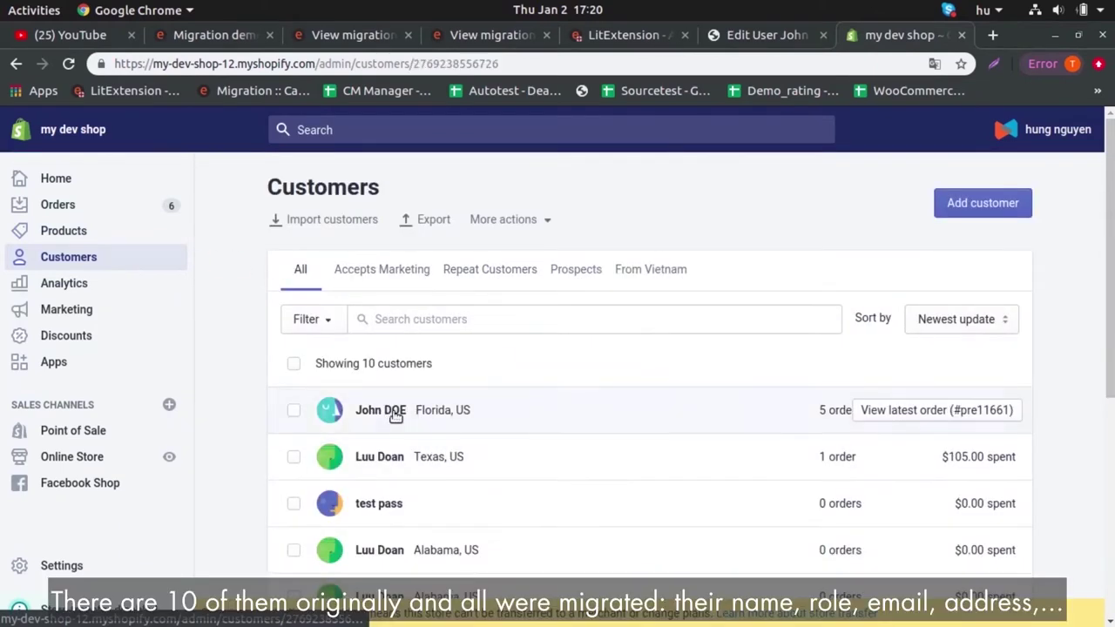
scroll(871, 331, "down", 3)
scroll(868, 307, "down", 10)
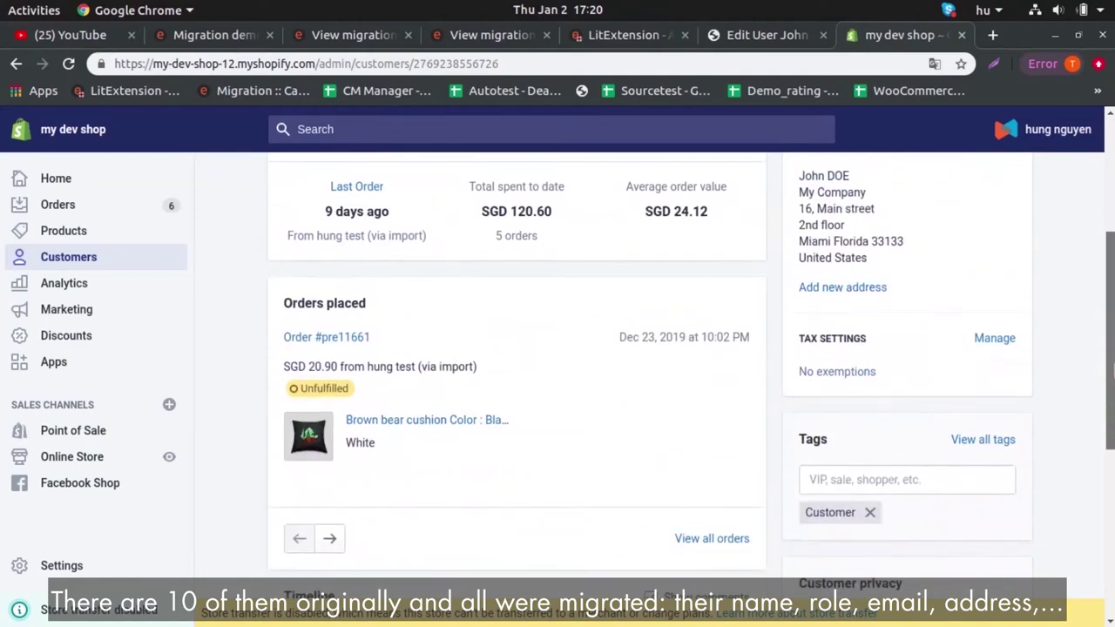
scroll(868, 306, "up", 15)
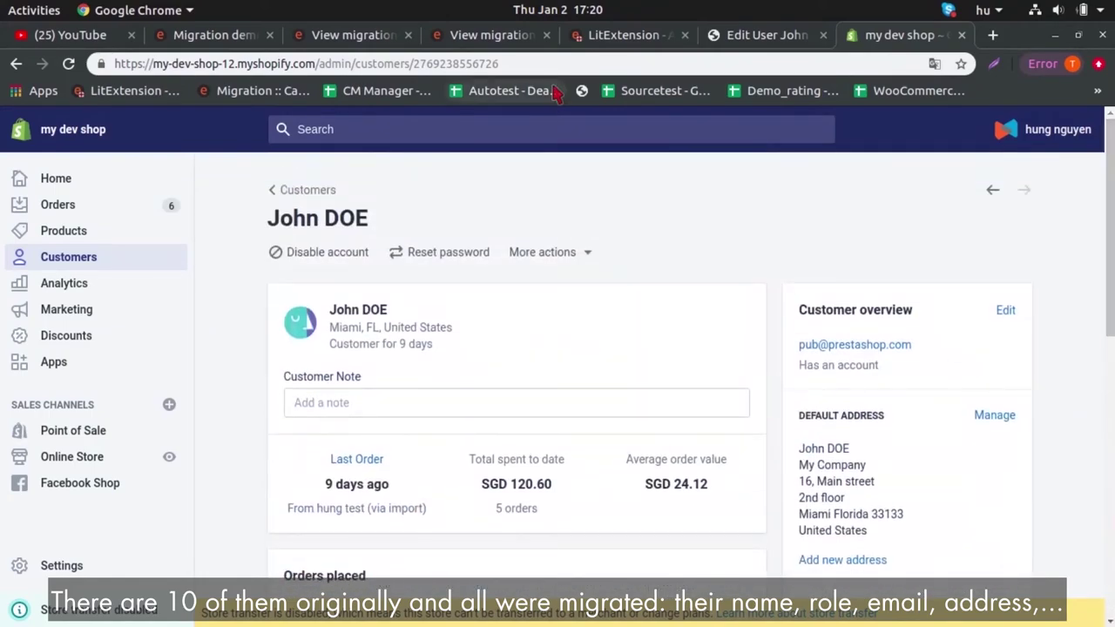
Open the same customer's profile from the WordPress users list and check the username, role and name.
left_click(748, 39)
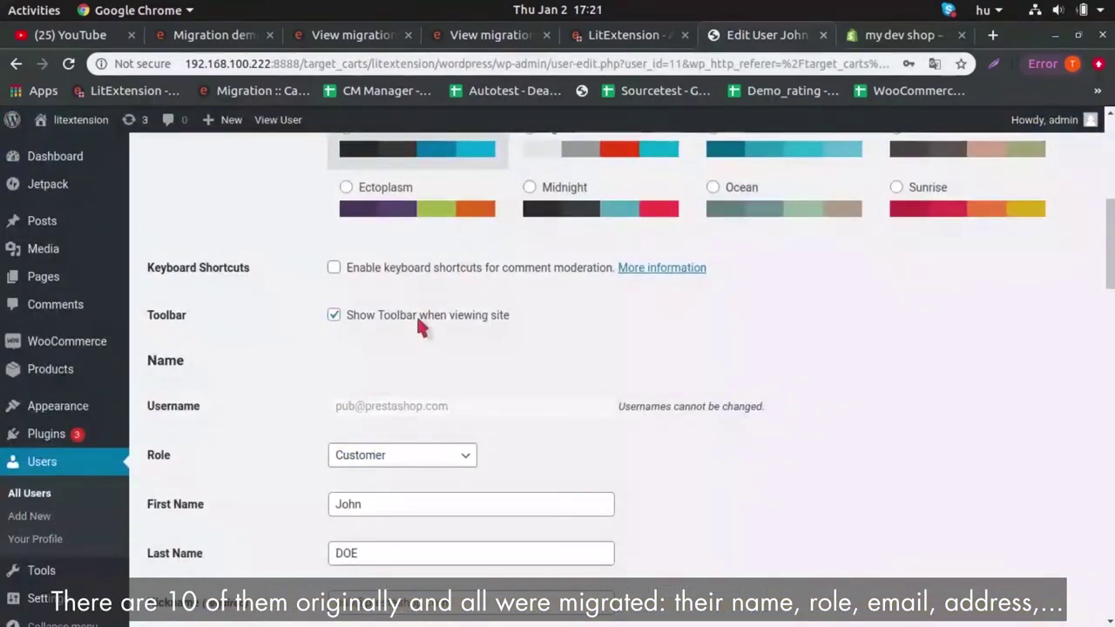
key("alt+Left")
scroll(926, 361, "down", 5)
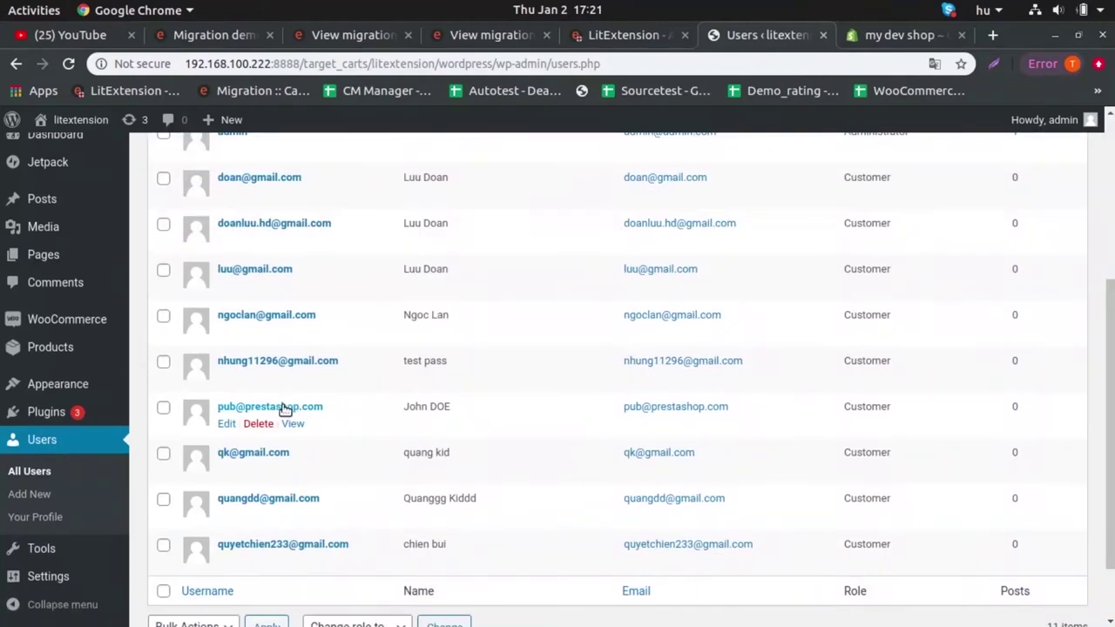
left_click(228, 423)
scroll(760, 436, "down", 5)
scroll(760, 436, "down", 10)
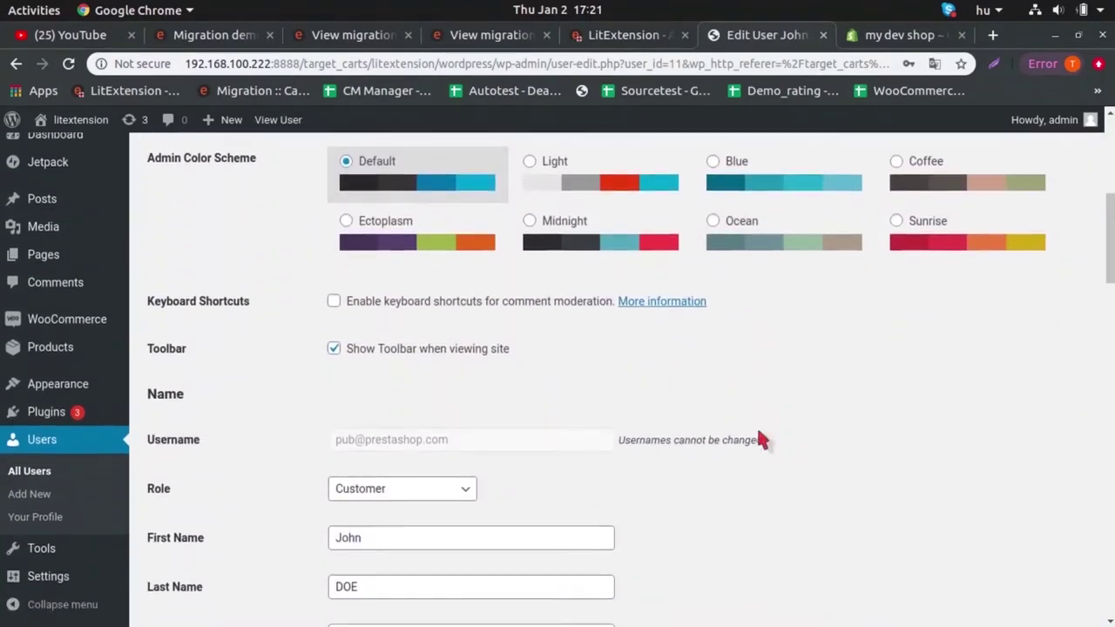
Review the migrated customer's billing and shipping addresses in the WordPress user profile.
scroll(758, 438, "down", 10)
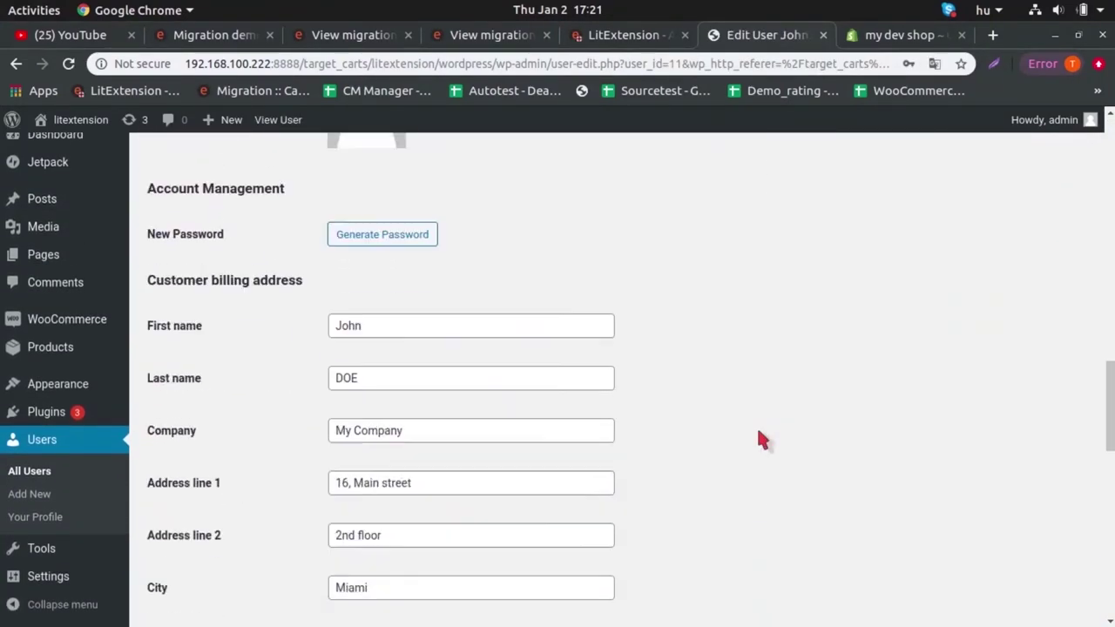
scroll(758, 439, "up", 2)
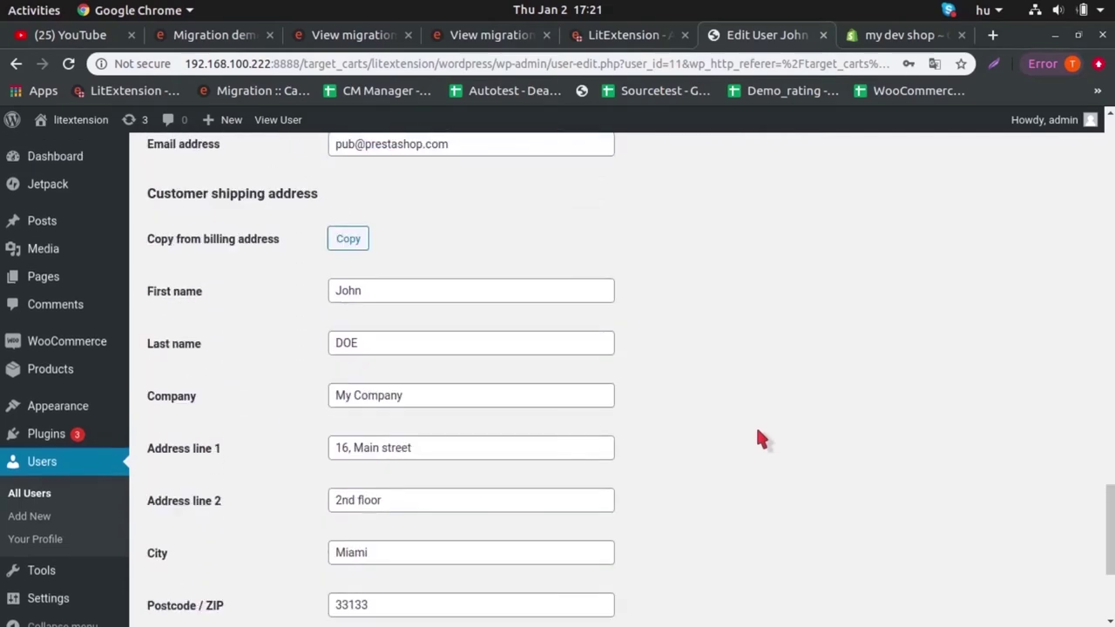
scroll(758, 438, "down", 1)
scroll(758, 438, "down", 1)
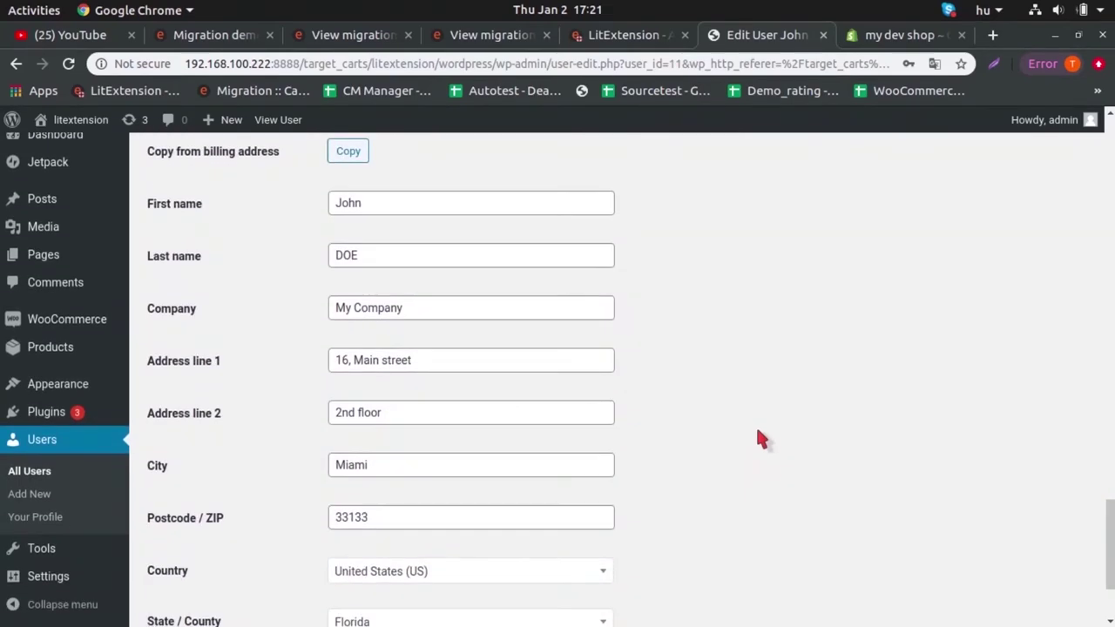
scroll(758, 438, "up", 1)
scroll(700, 236, "down", 3)
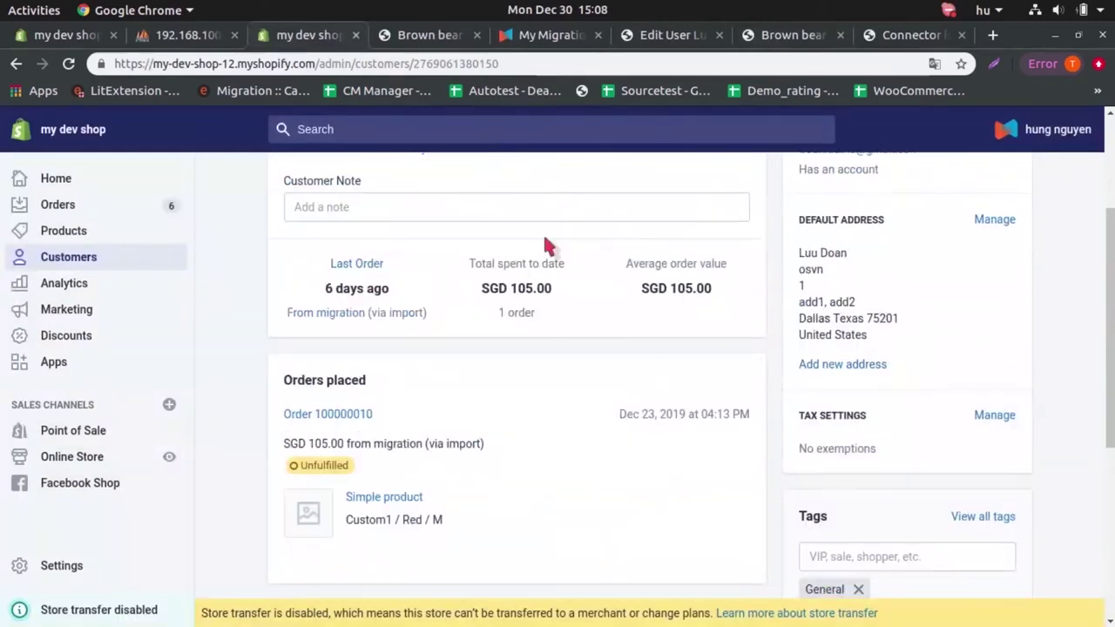
Compare the full list of Shopify orders with the WooCommerce orders list, including dates, statuses and totals.
left_click(61, 207)
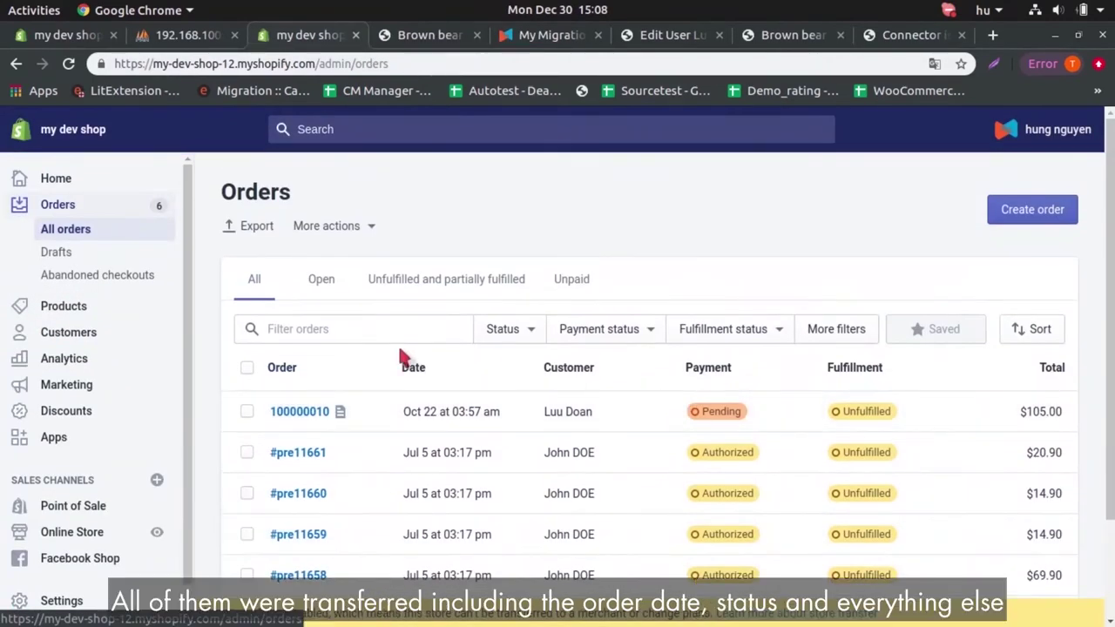
left_click(245, 367)
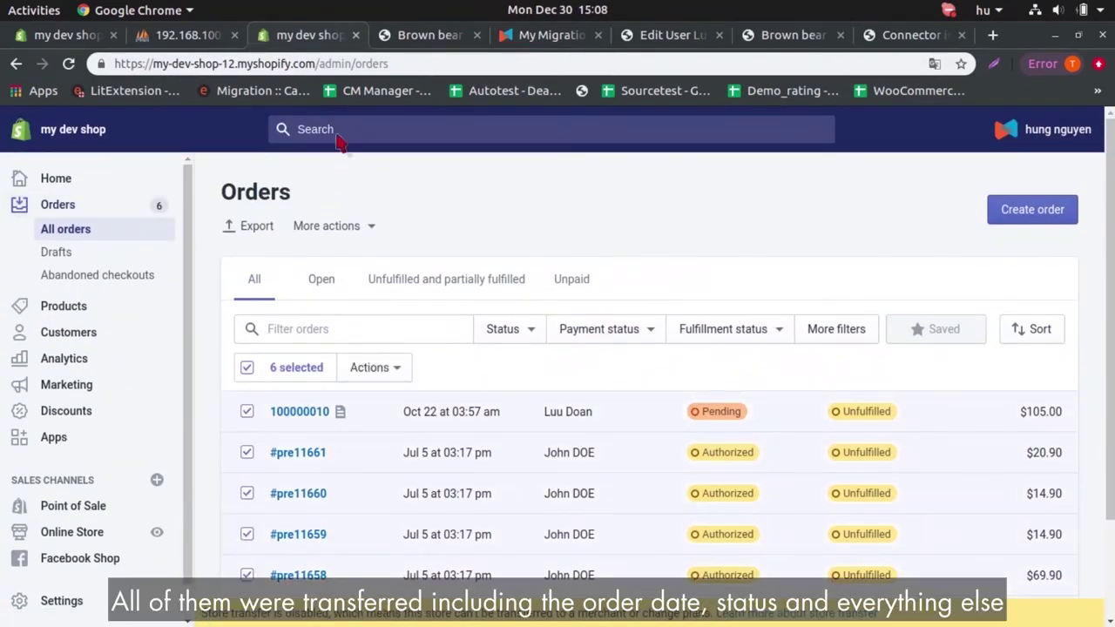
left_click(671, 35)
left_click(174, 344)
scroll(191, 338, "down", 5)
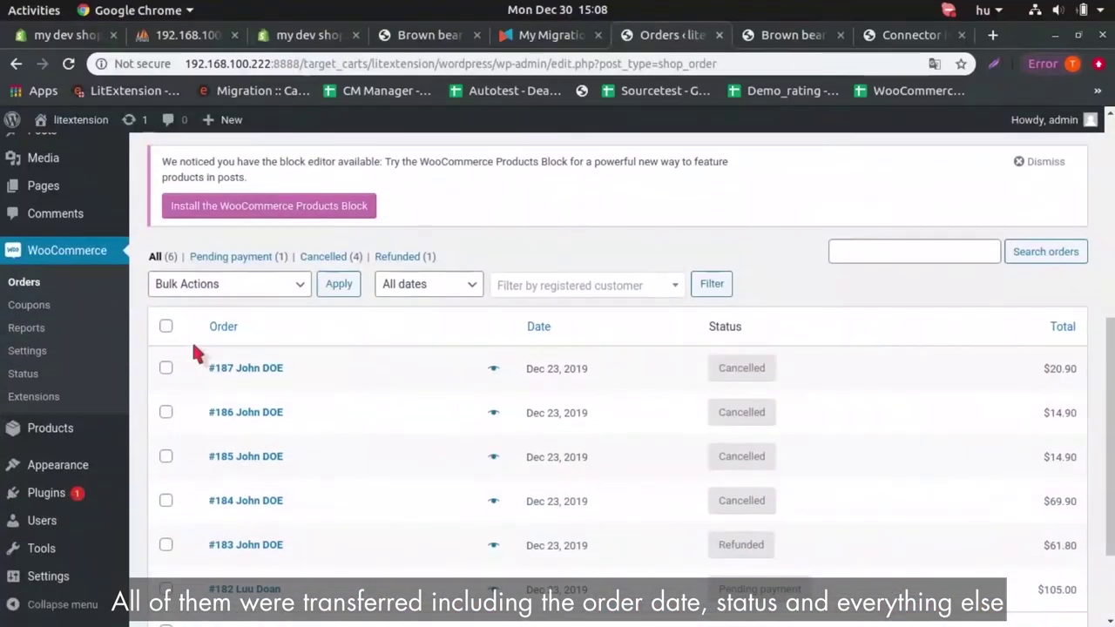
scroll(318, 442, "down", 1)
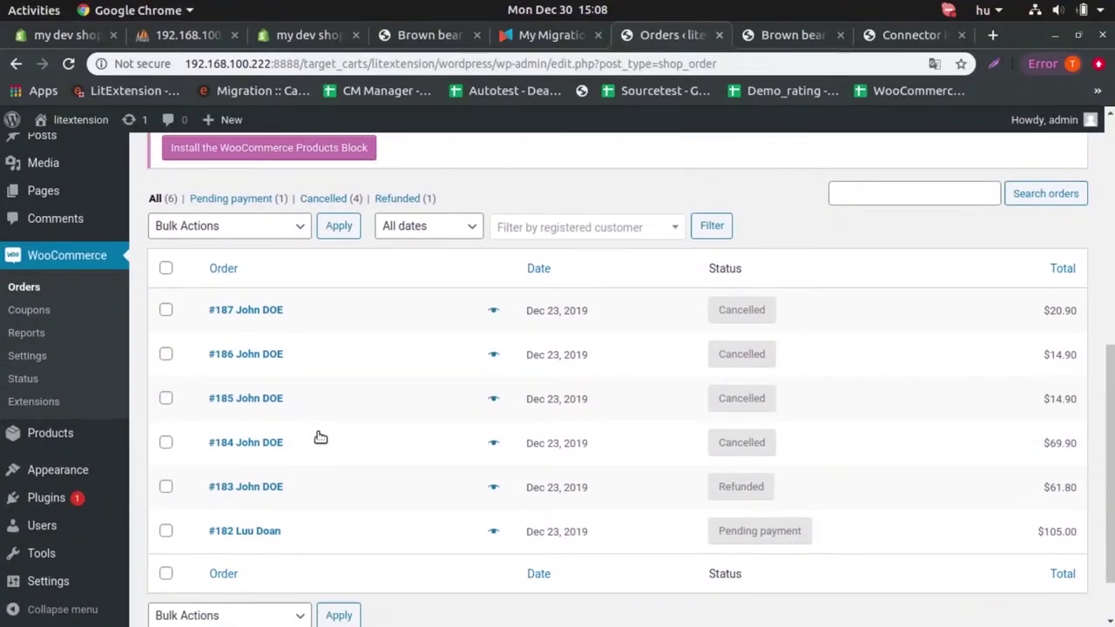
Compare the $105.00 pending-payment order's customer, address, item and total details in WooCommerce with the same order in Shopify.
left_click(256, 531)
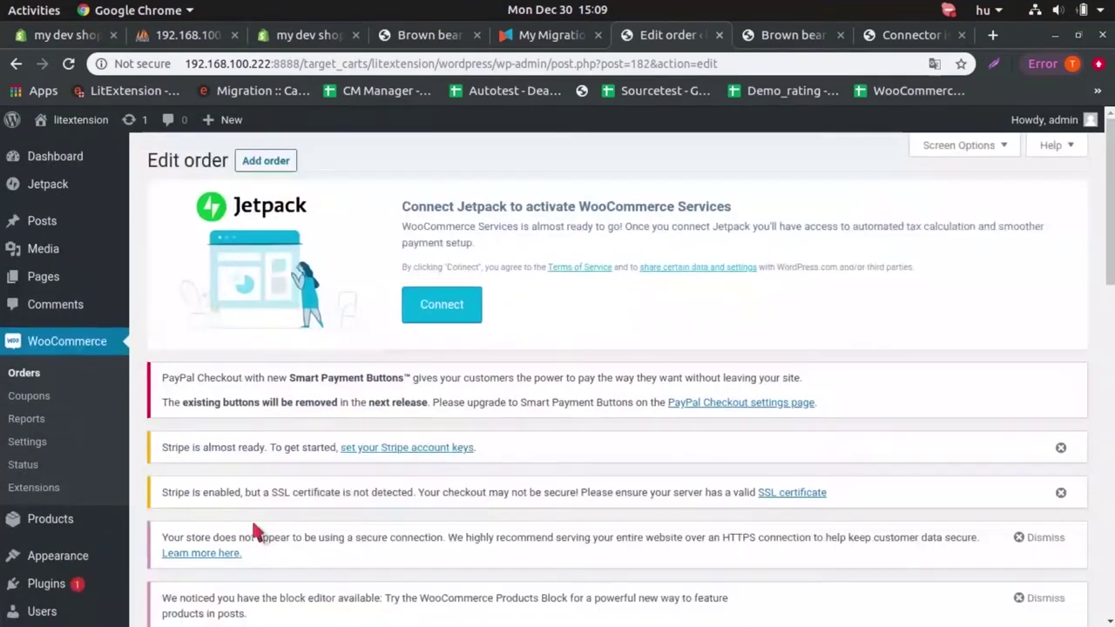
scroll(250, 517, "down", 5)
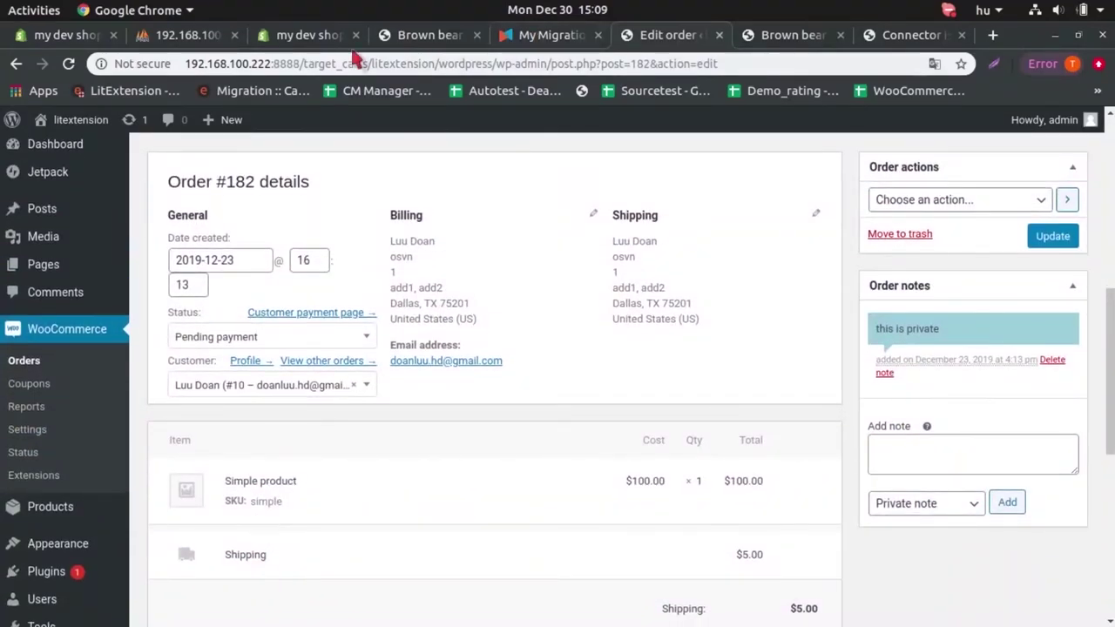
left_click(301, 35)
scroll(381, 505, "down", 3)
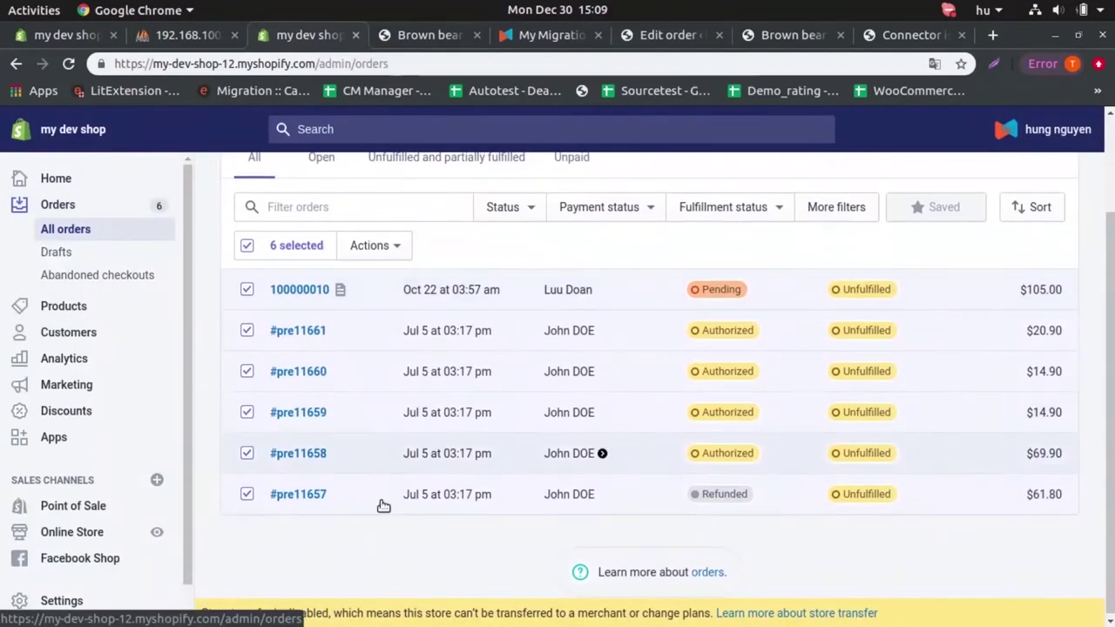
left_click(305, 291)
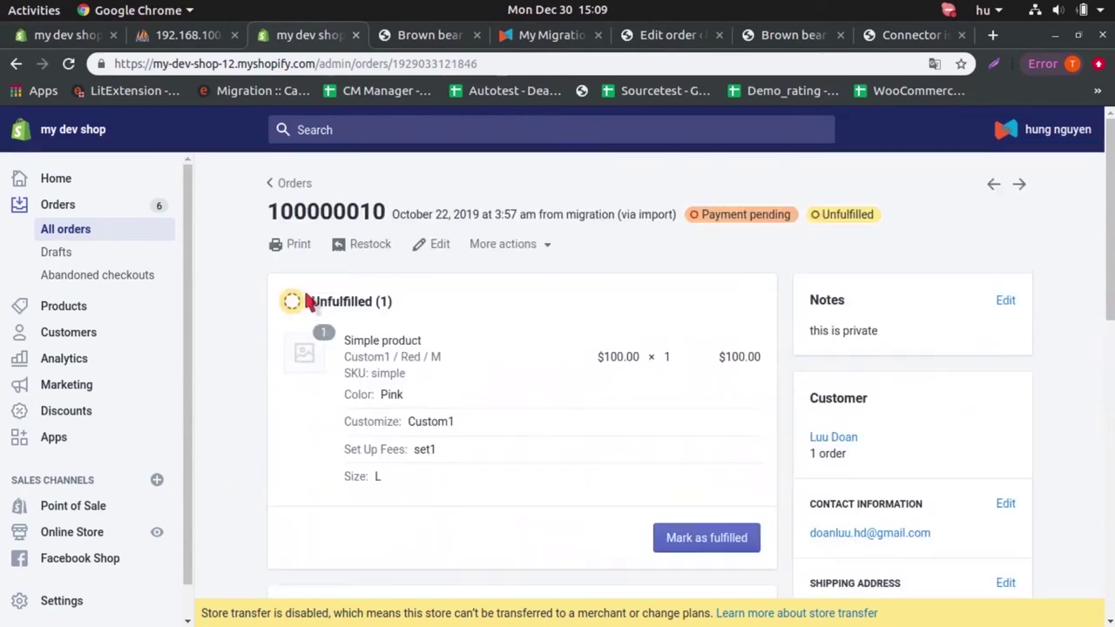
scroll(305, 301, "down", 1)
scroll(282, 299, "down", 2)
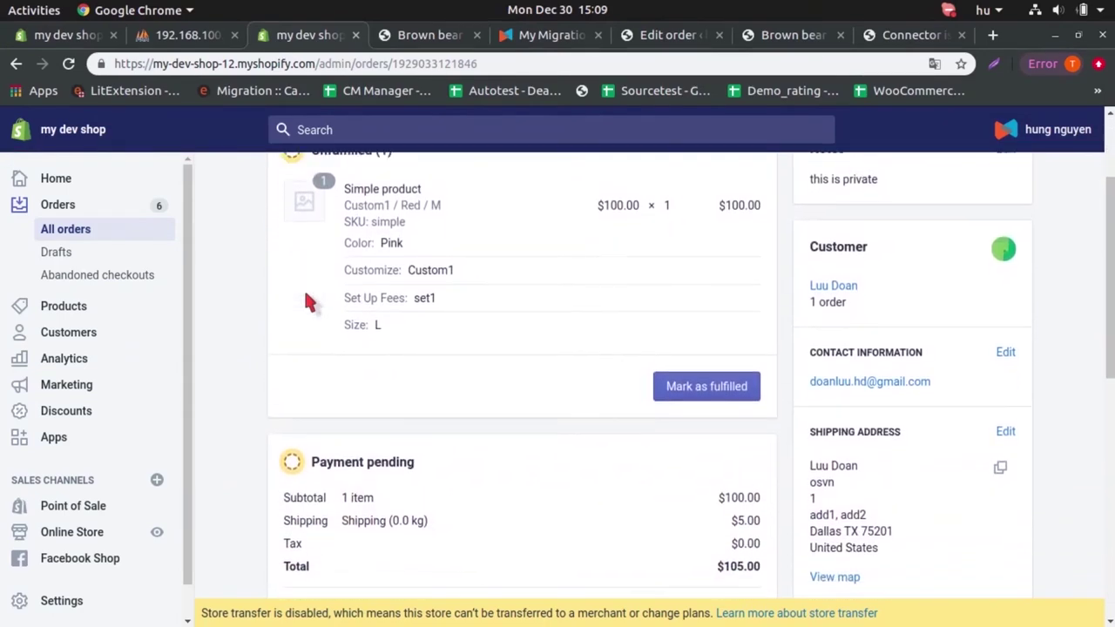
scroll(281, 299, "up", 2)
scroll(288, 300, "down", 1)
scroll(677, 316, "down", 4)
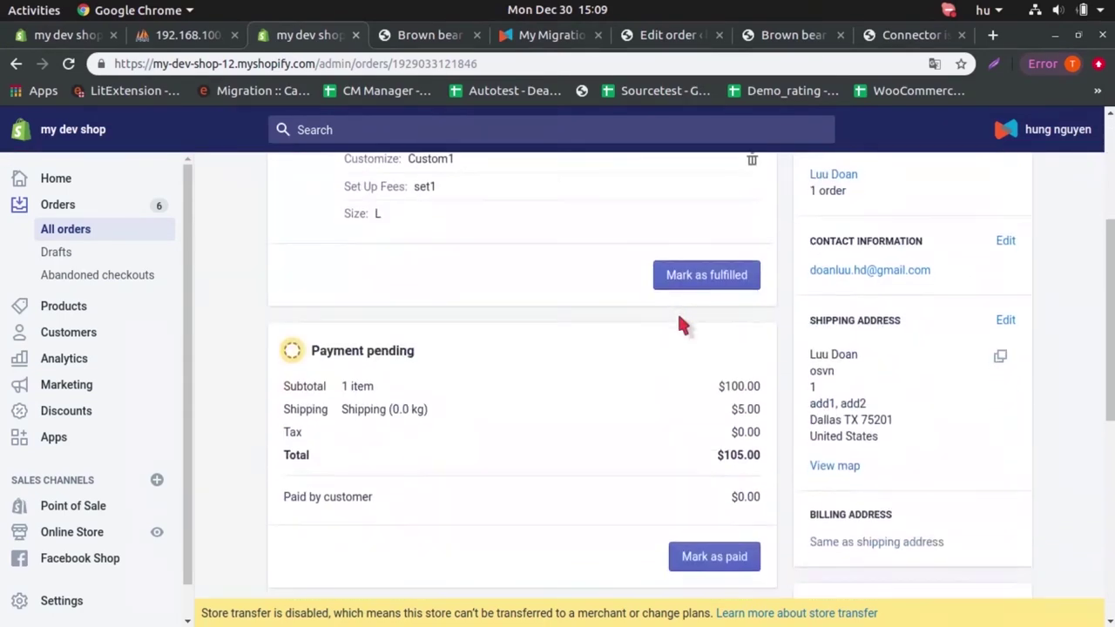